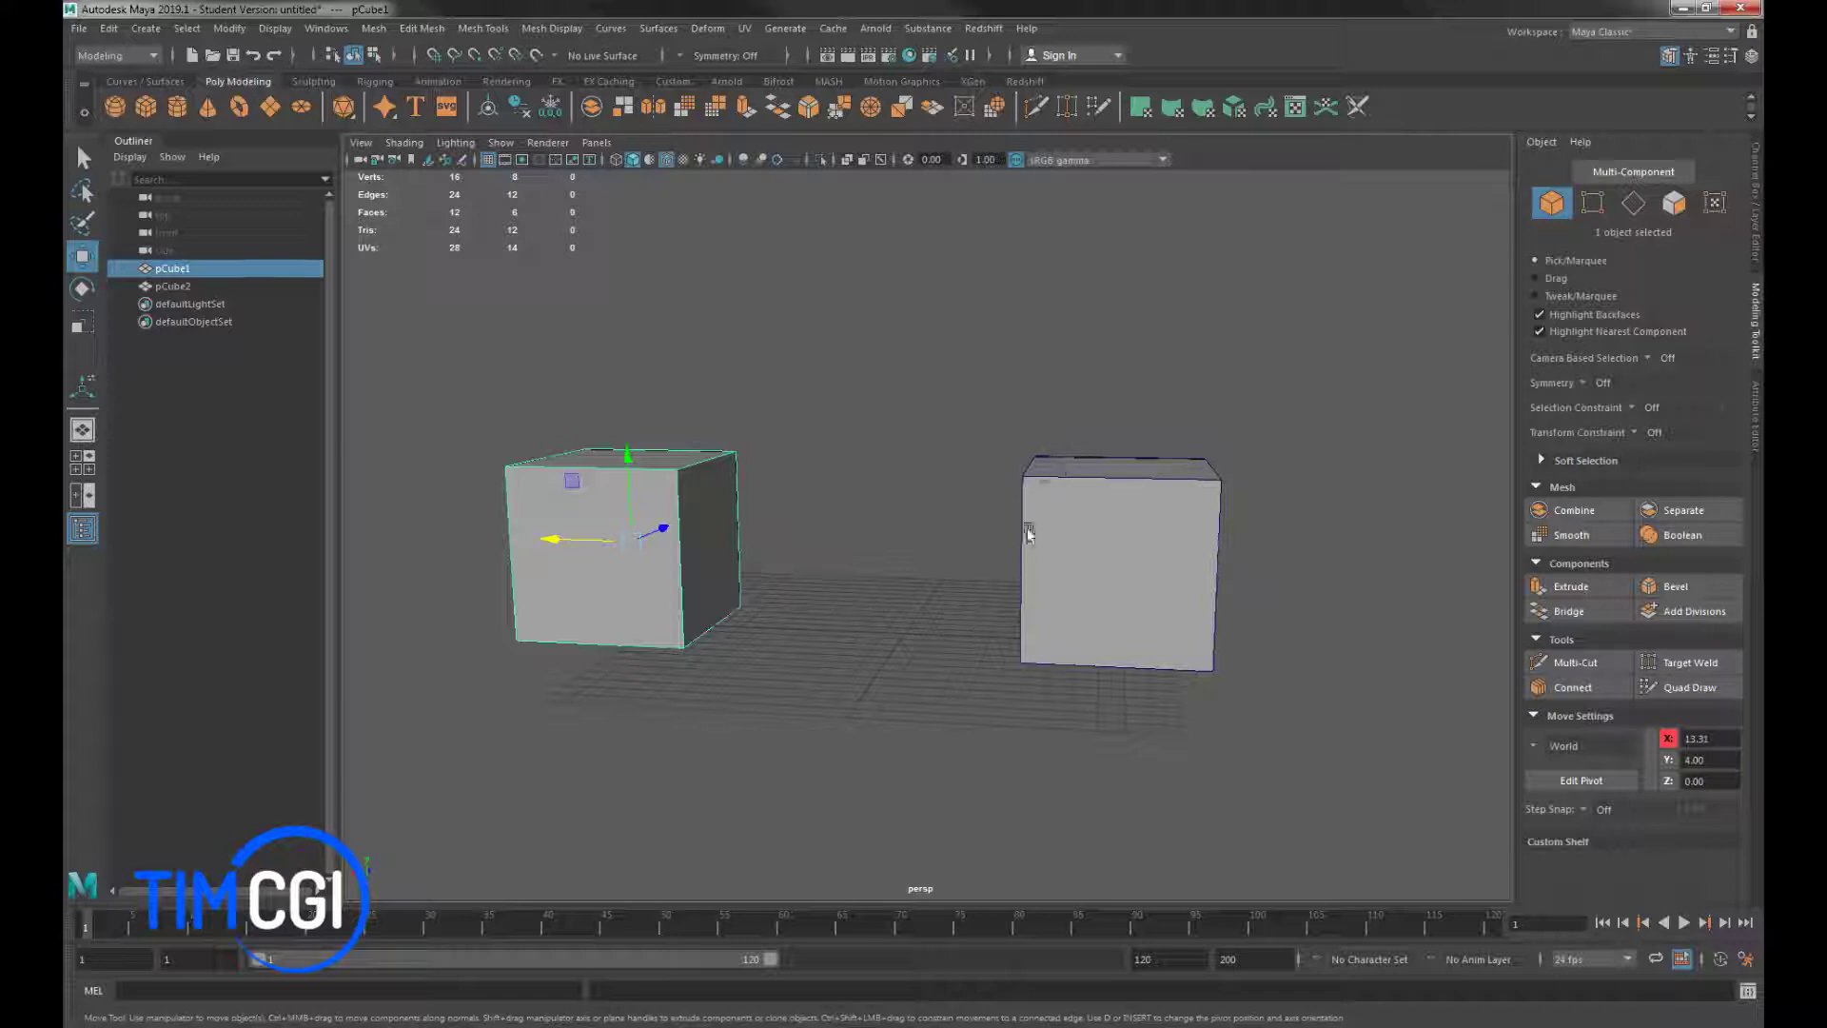
Step: Bevel all edges of the pCube1 cube with a Fraction of 0.1
alt+drag(962, 567, 922, 544)
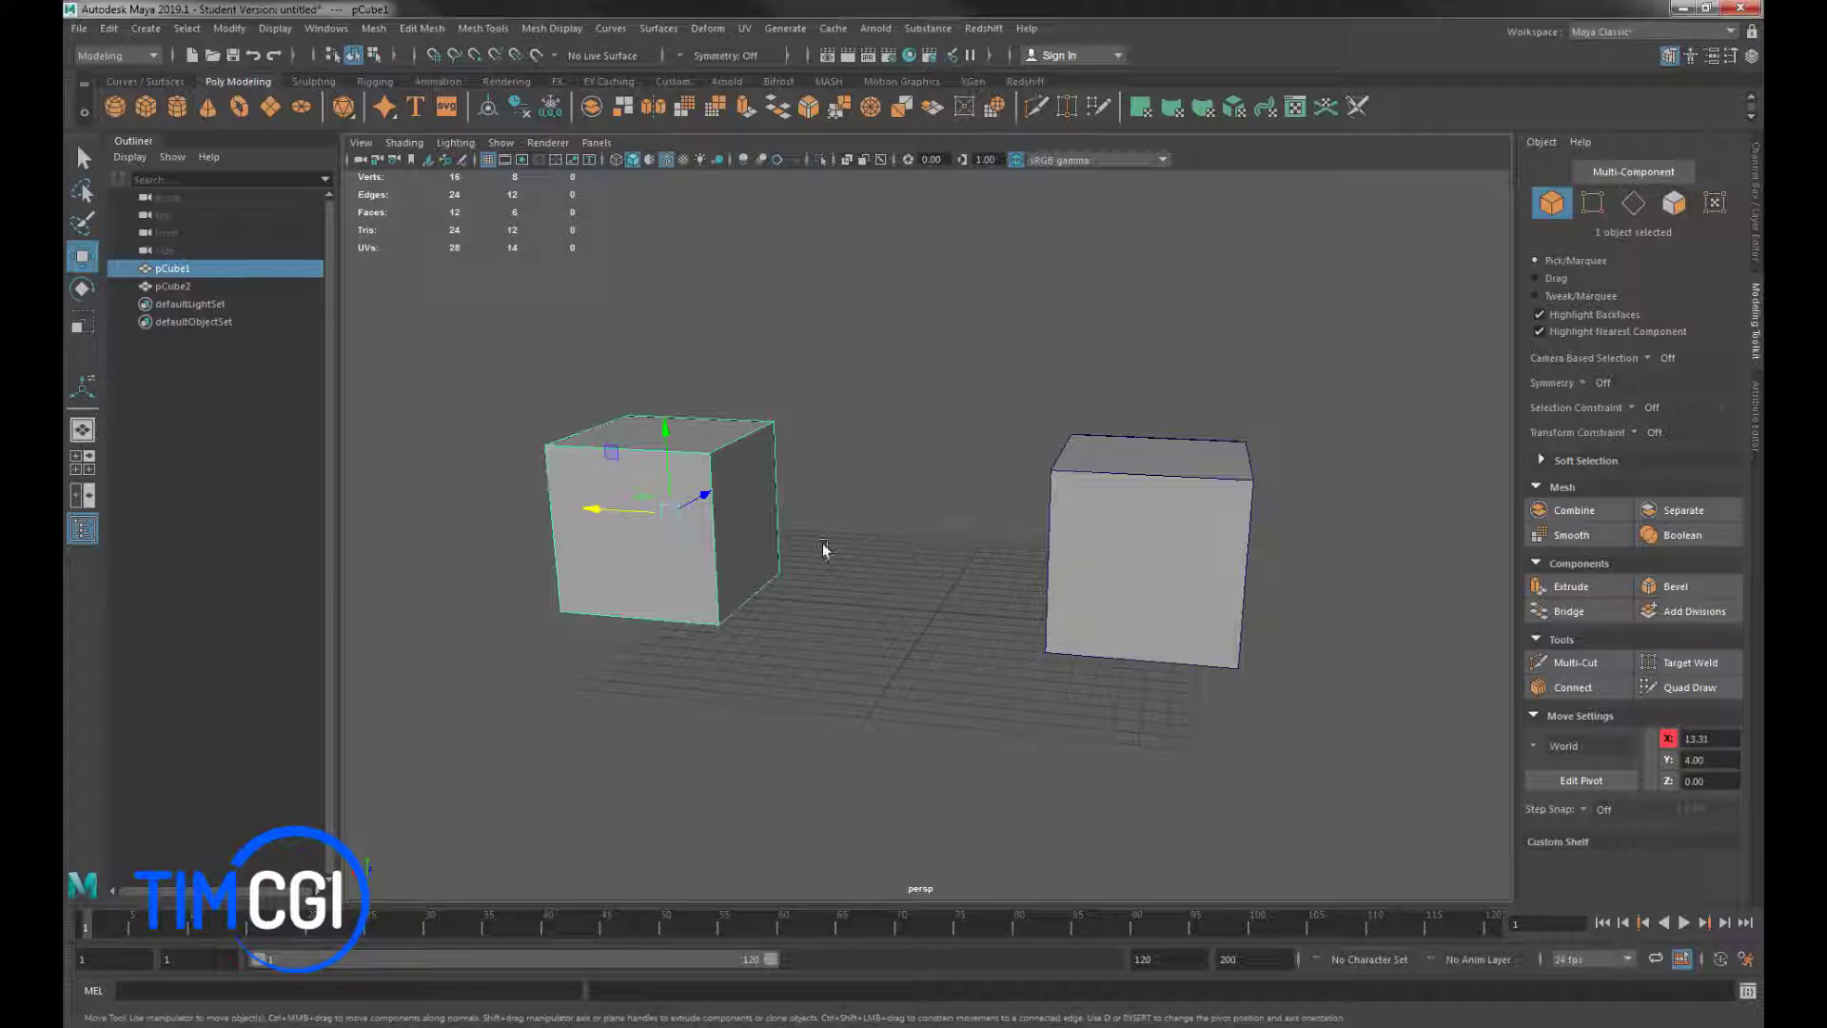
alt+middle_drag(800, 525, 857, 522)
scroll(704, 521, up, 4)
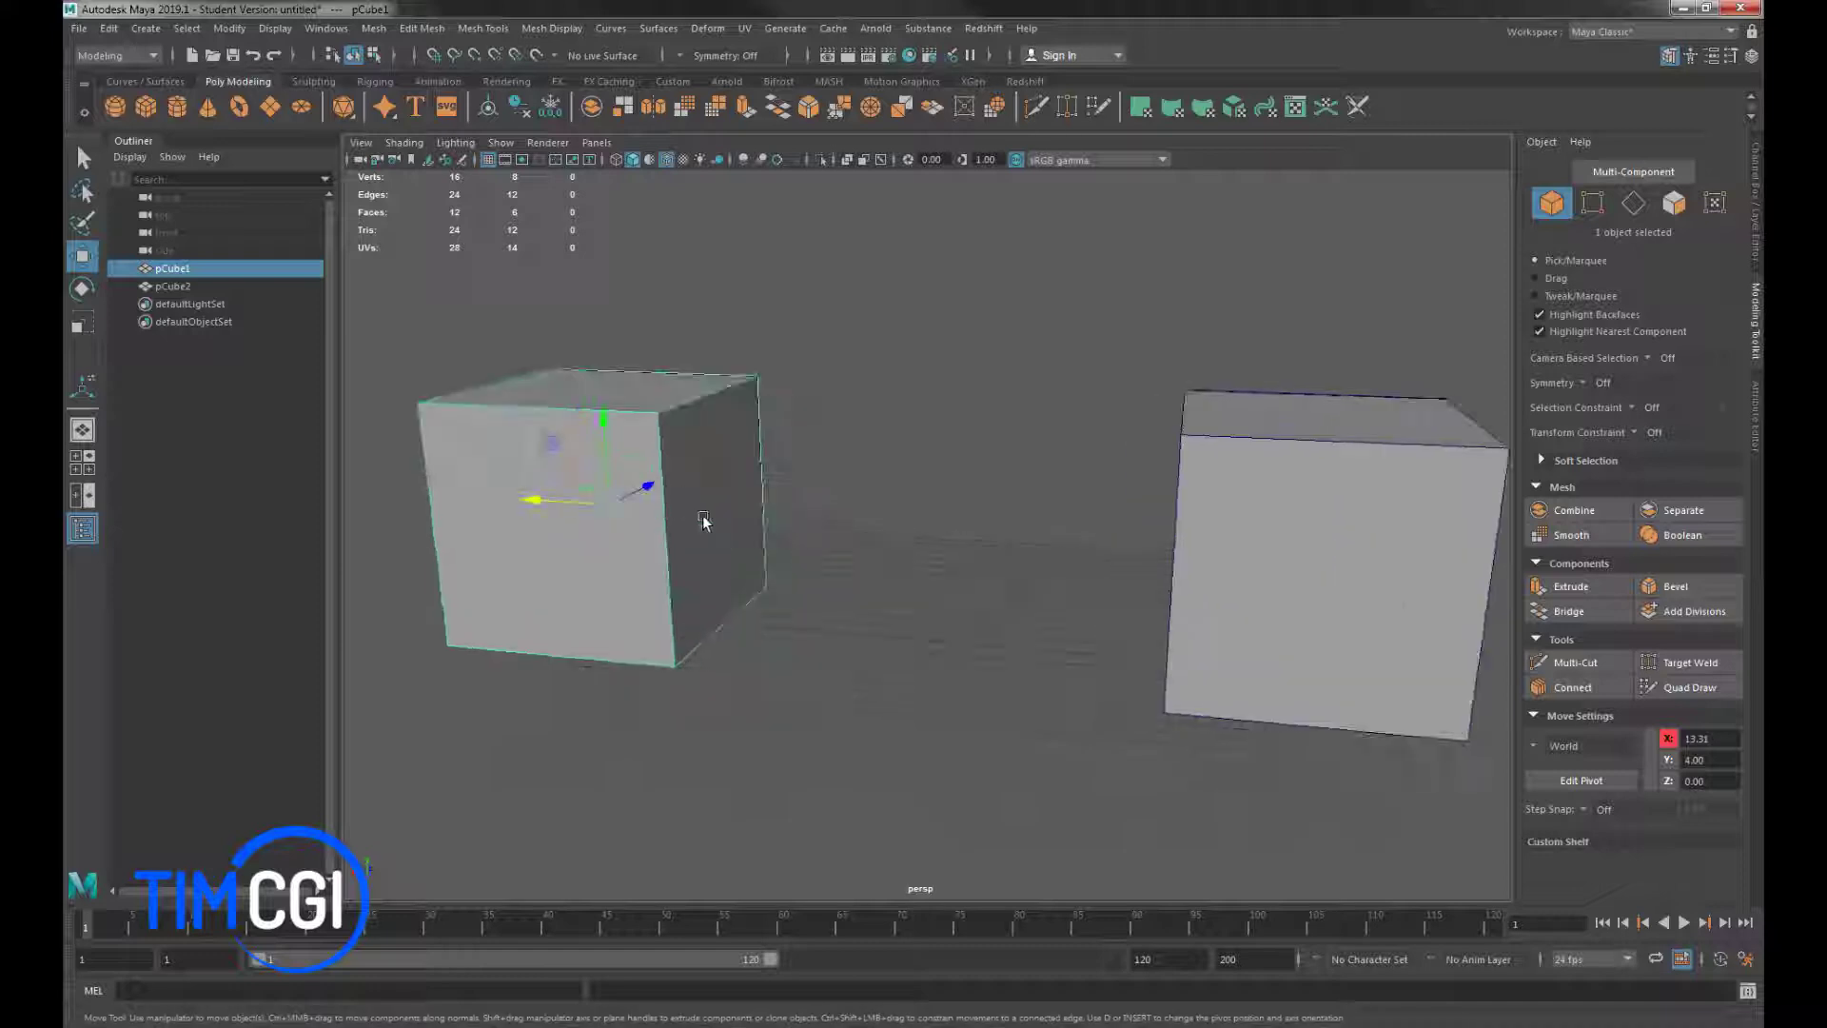
alt+middle_drag(747, 598, 958, 575)
scroll(987, 575, down, 2)
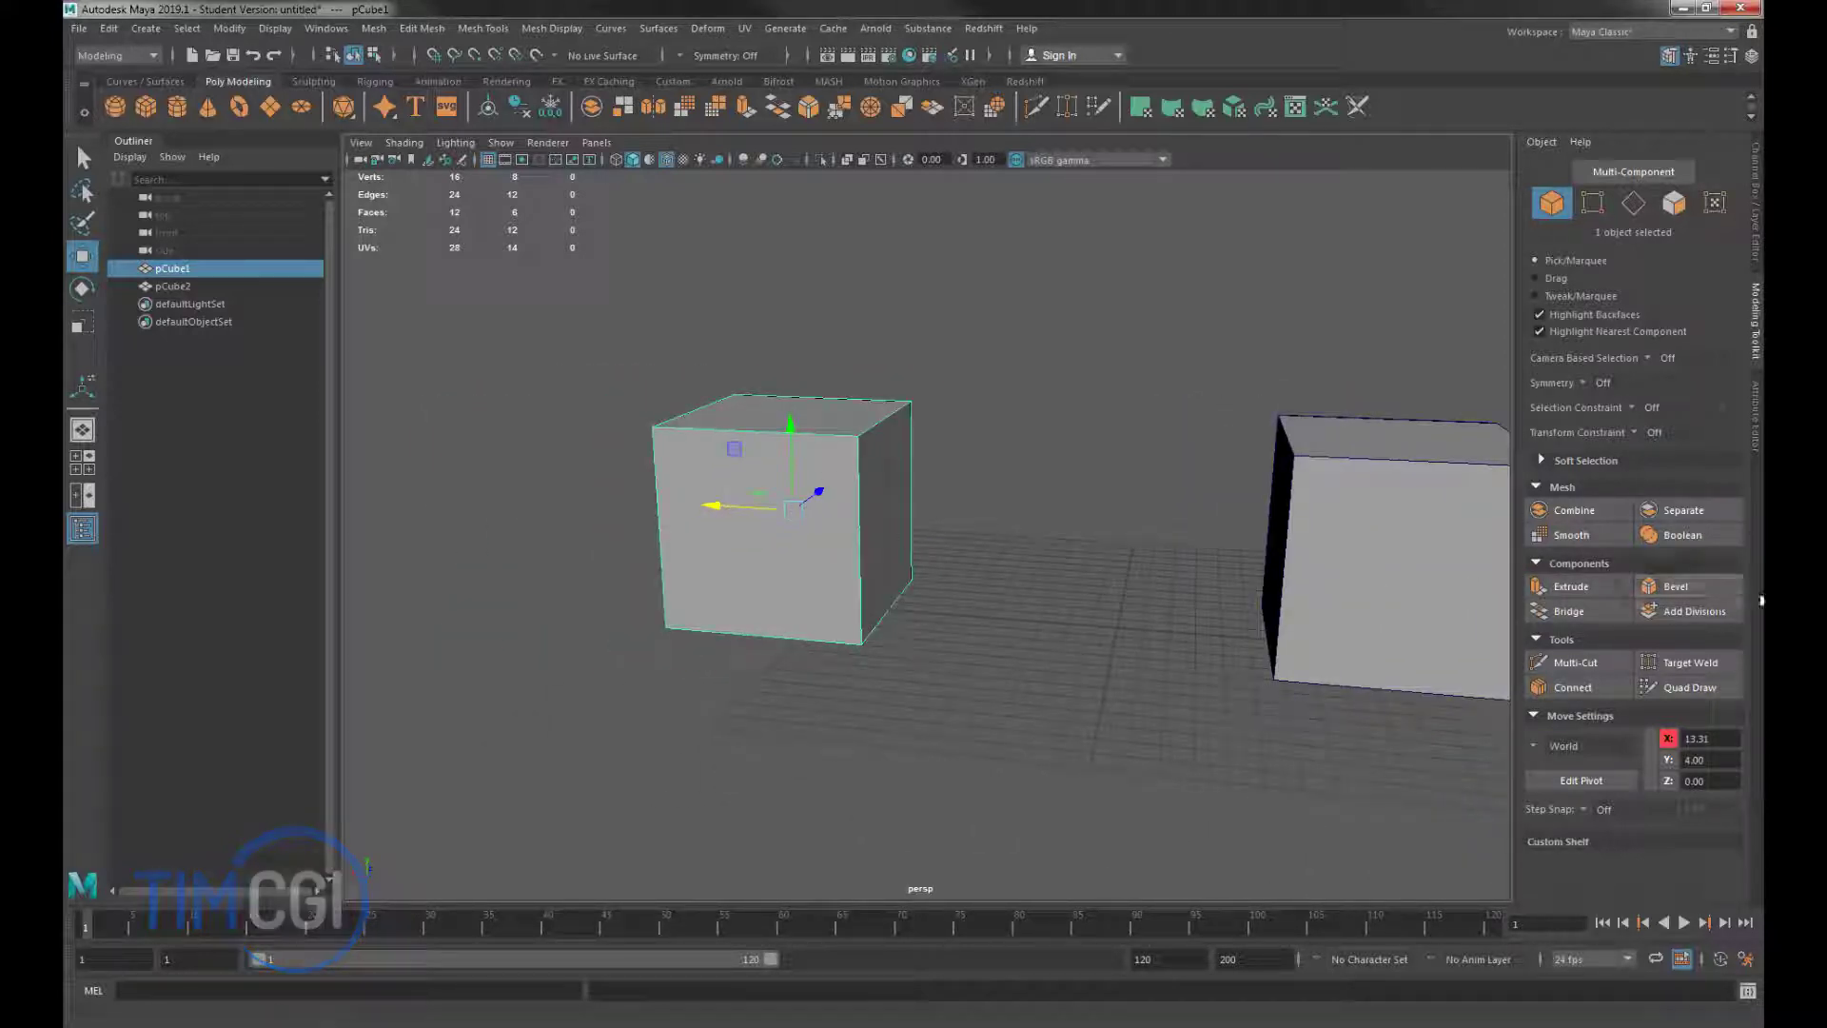
click(1675, 588)
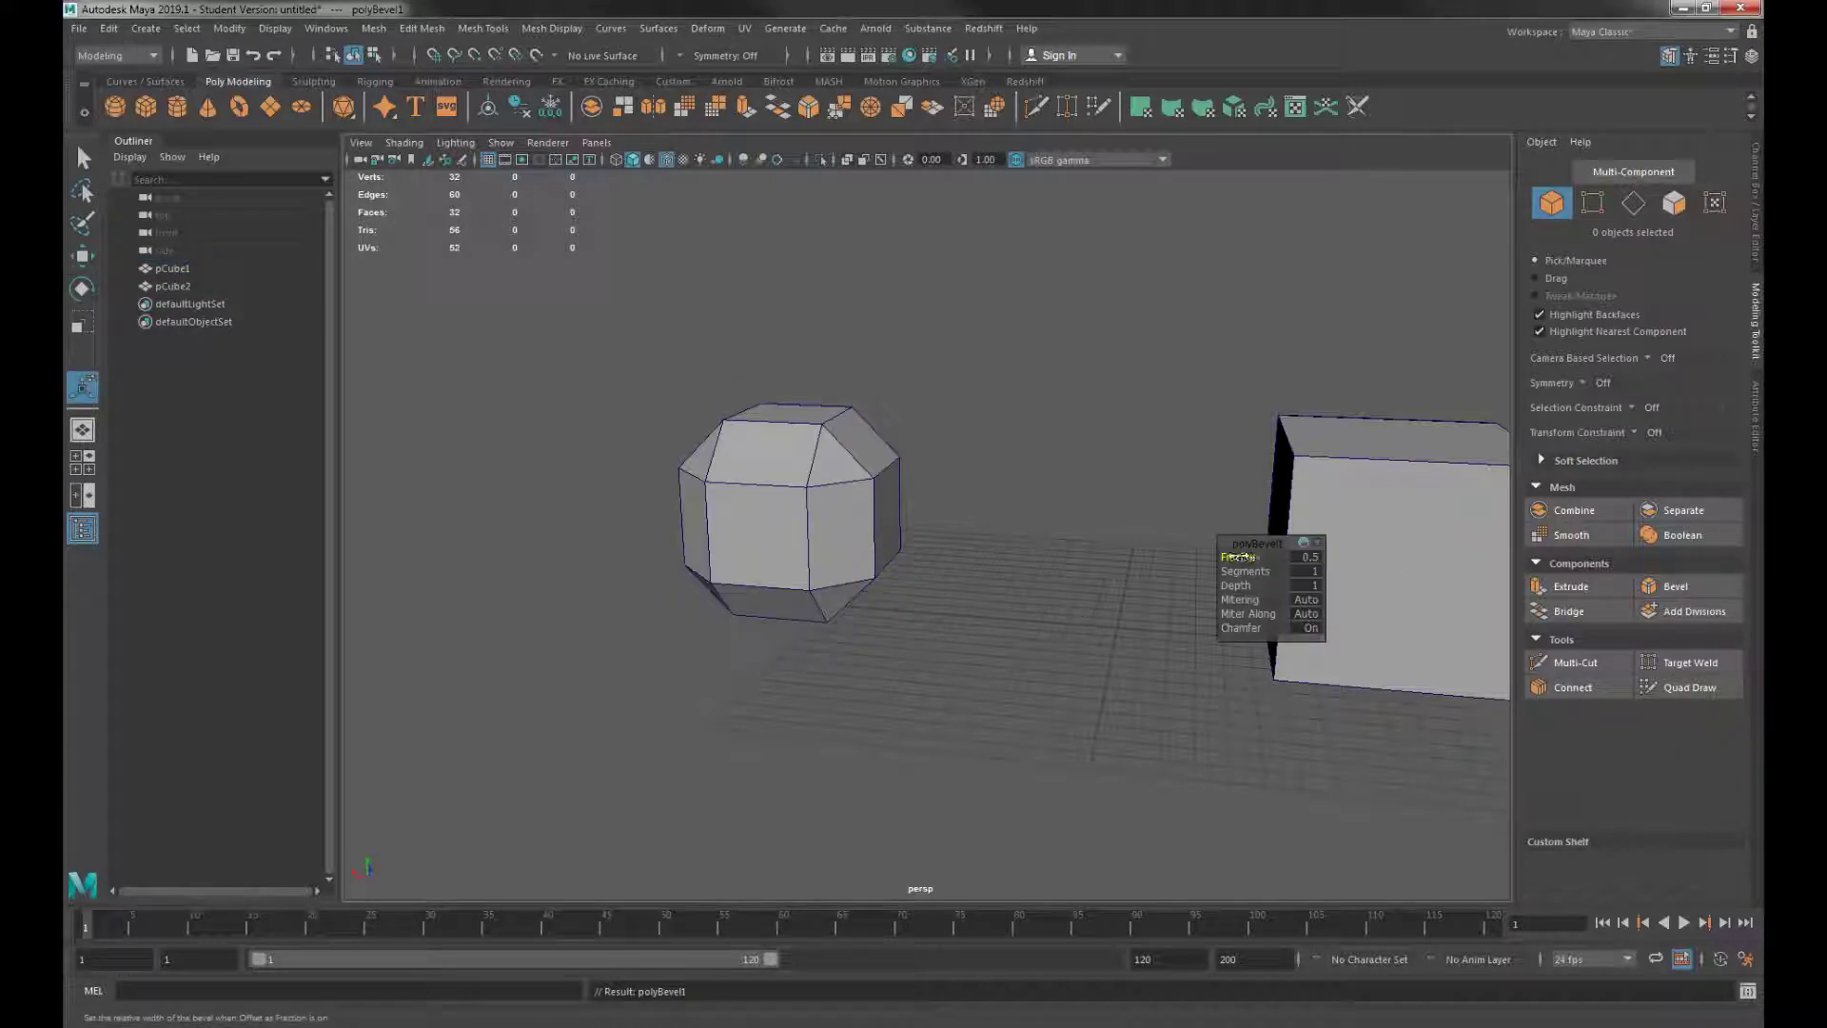
middle_drag(1238, 559, 806, 497)
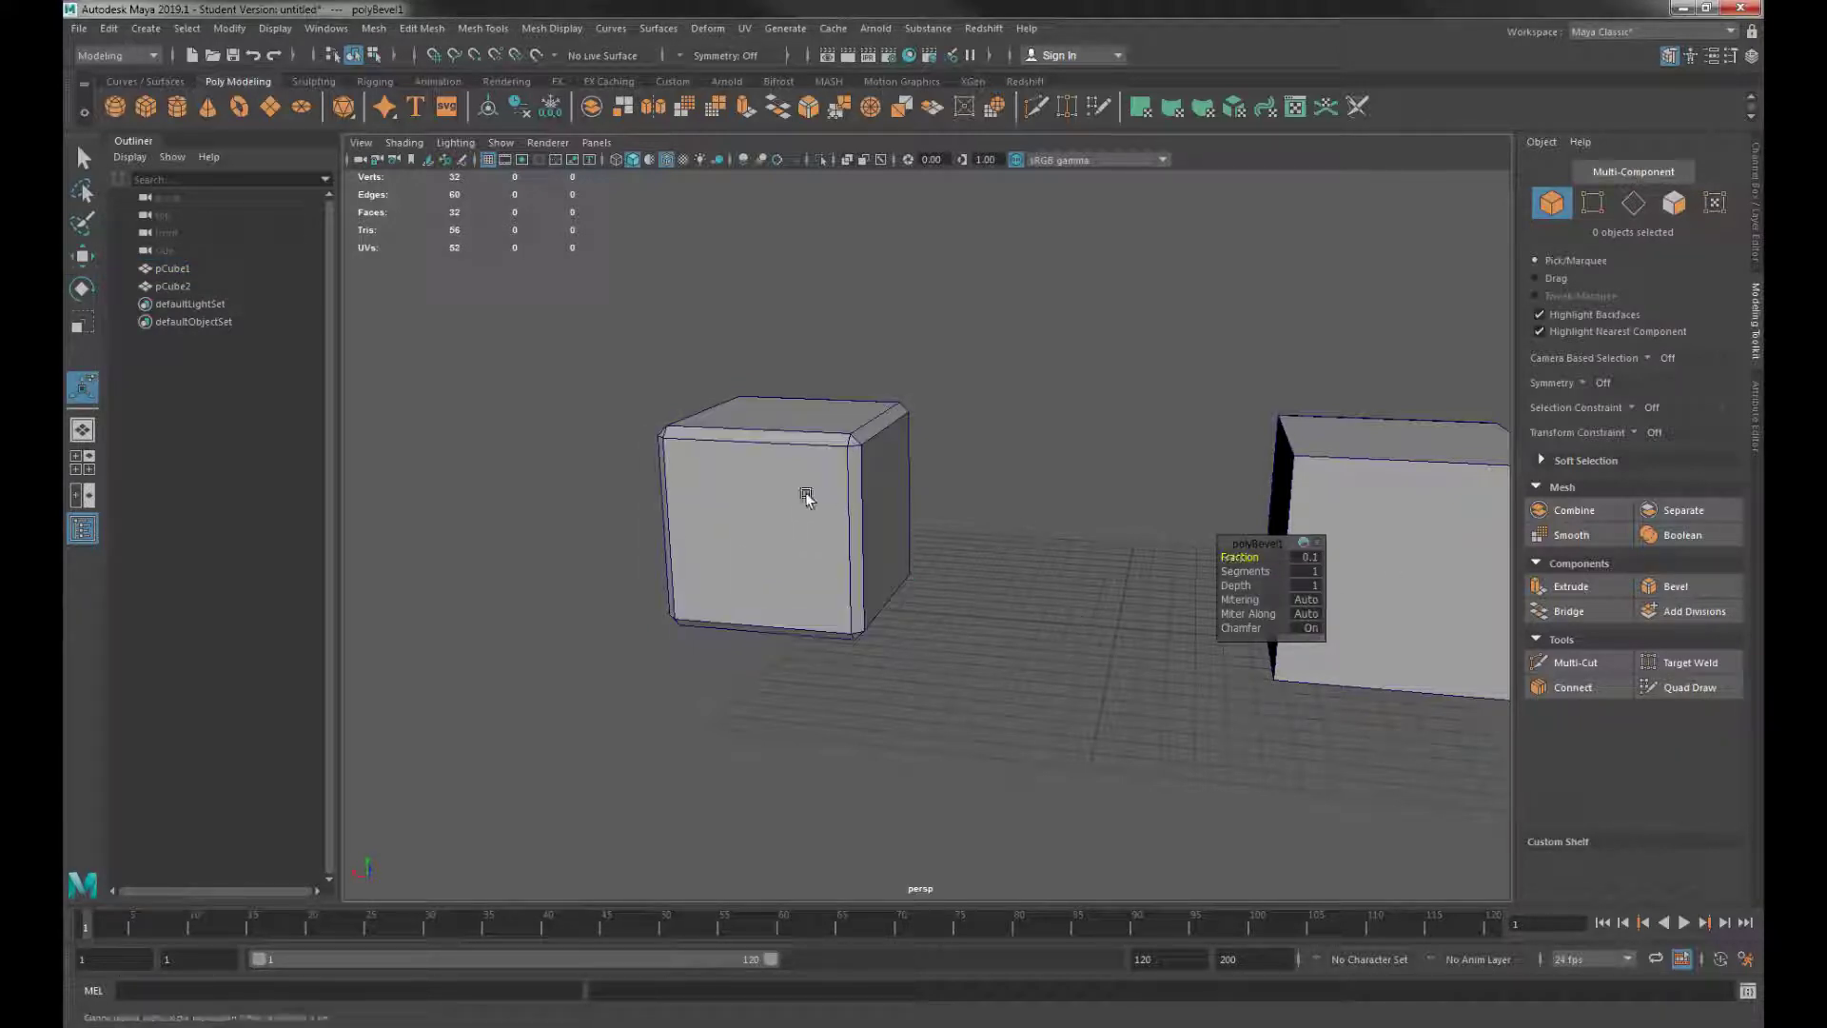
Step: Switch the first cube's bevel Chamfer option off for comparison and turn it back on
alt+drag(842, 502, 972, 517)
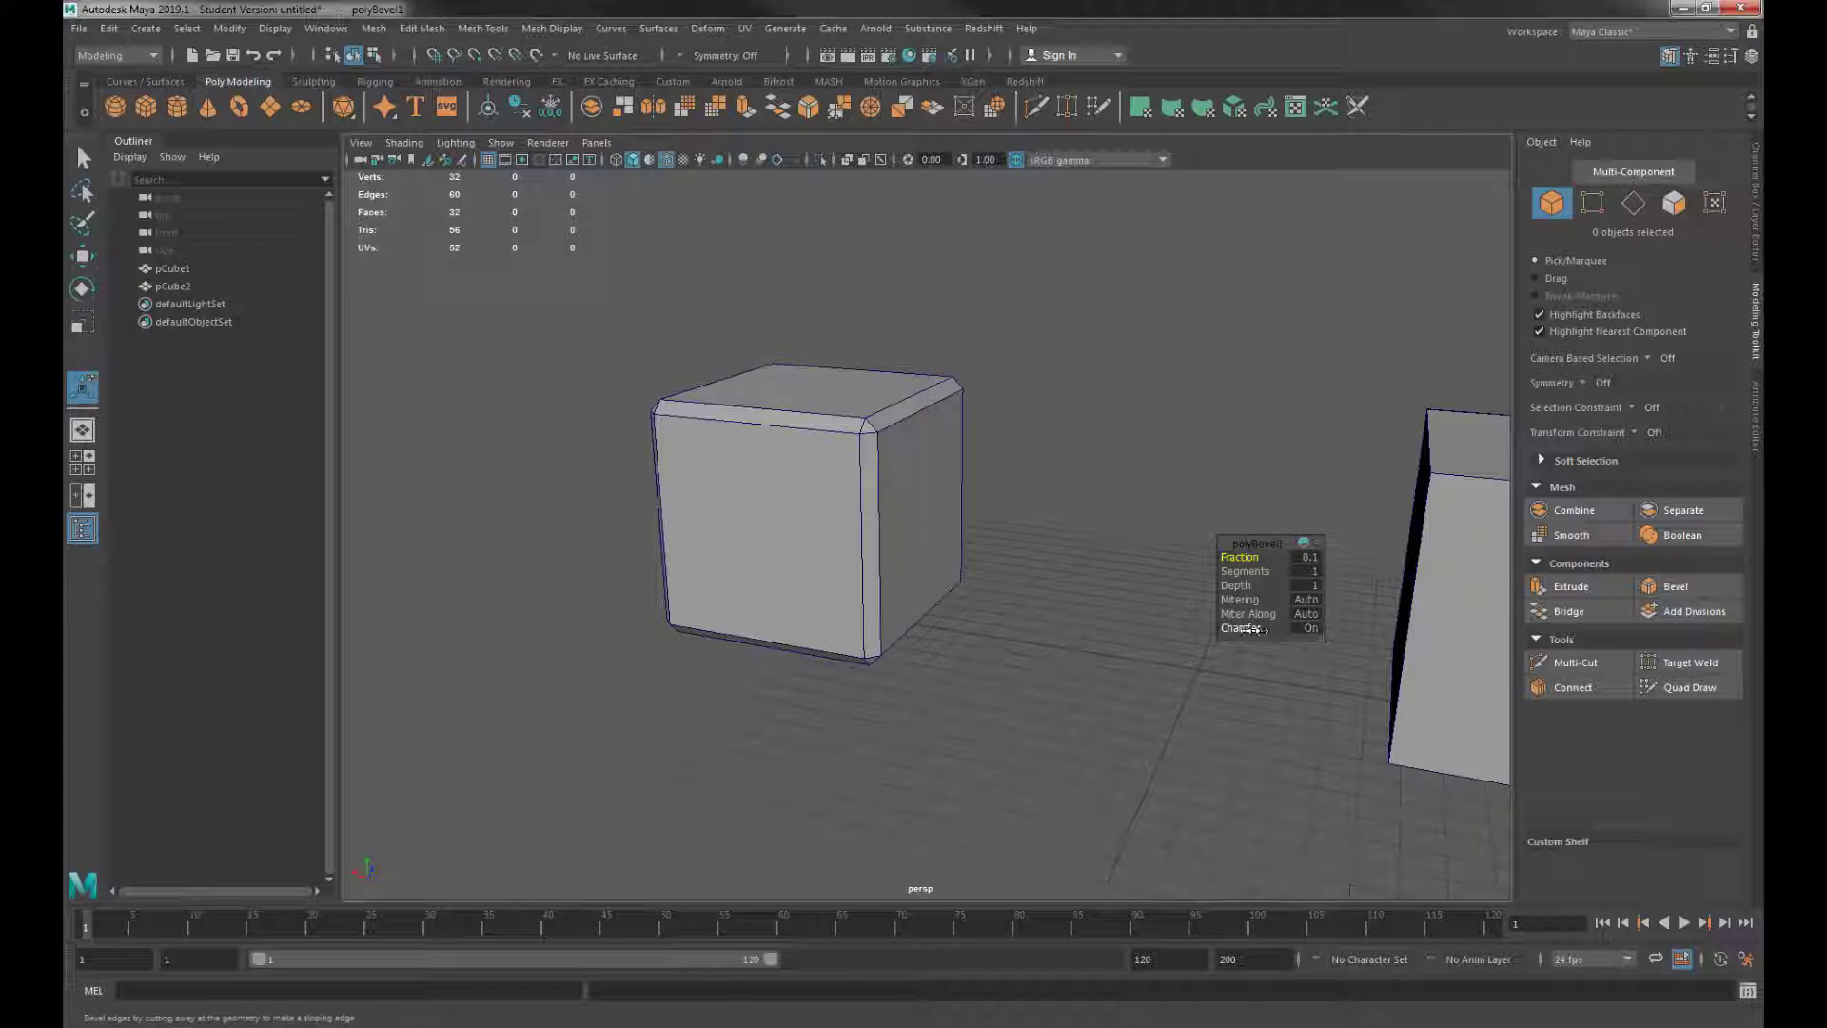
drag(1244, 630, 1228, 631)
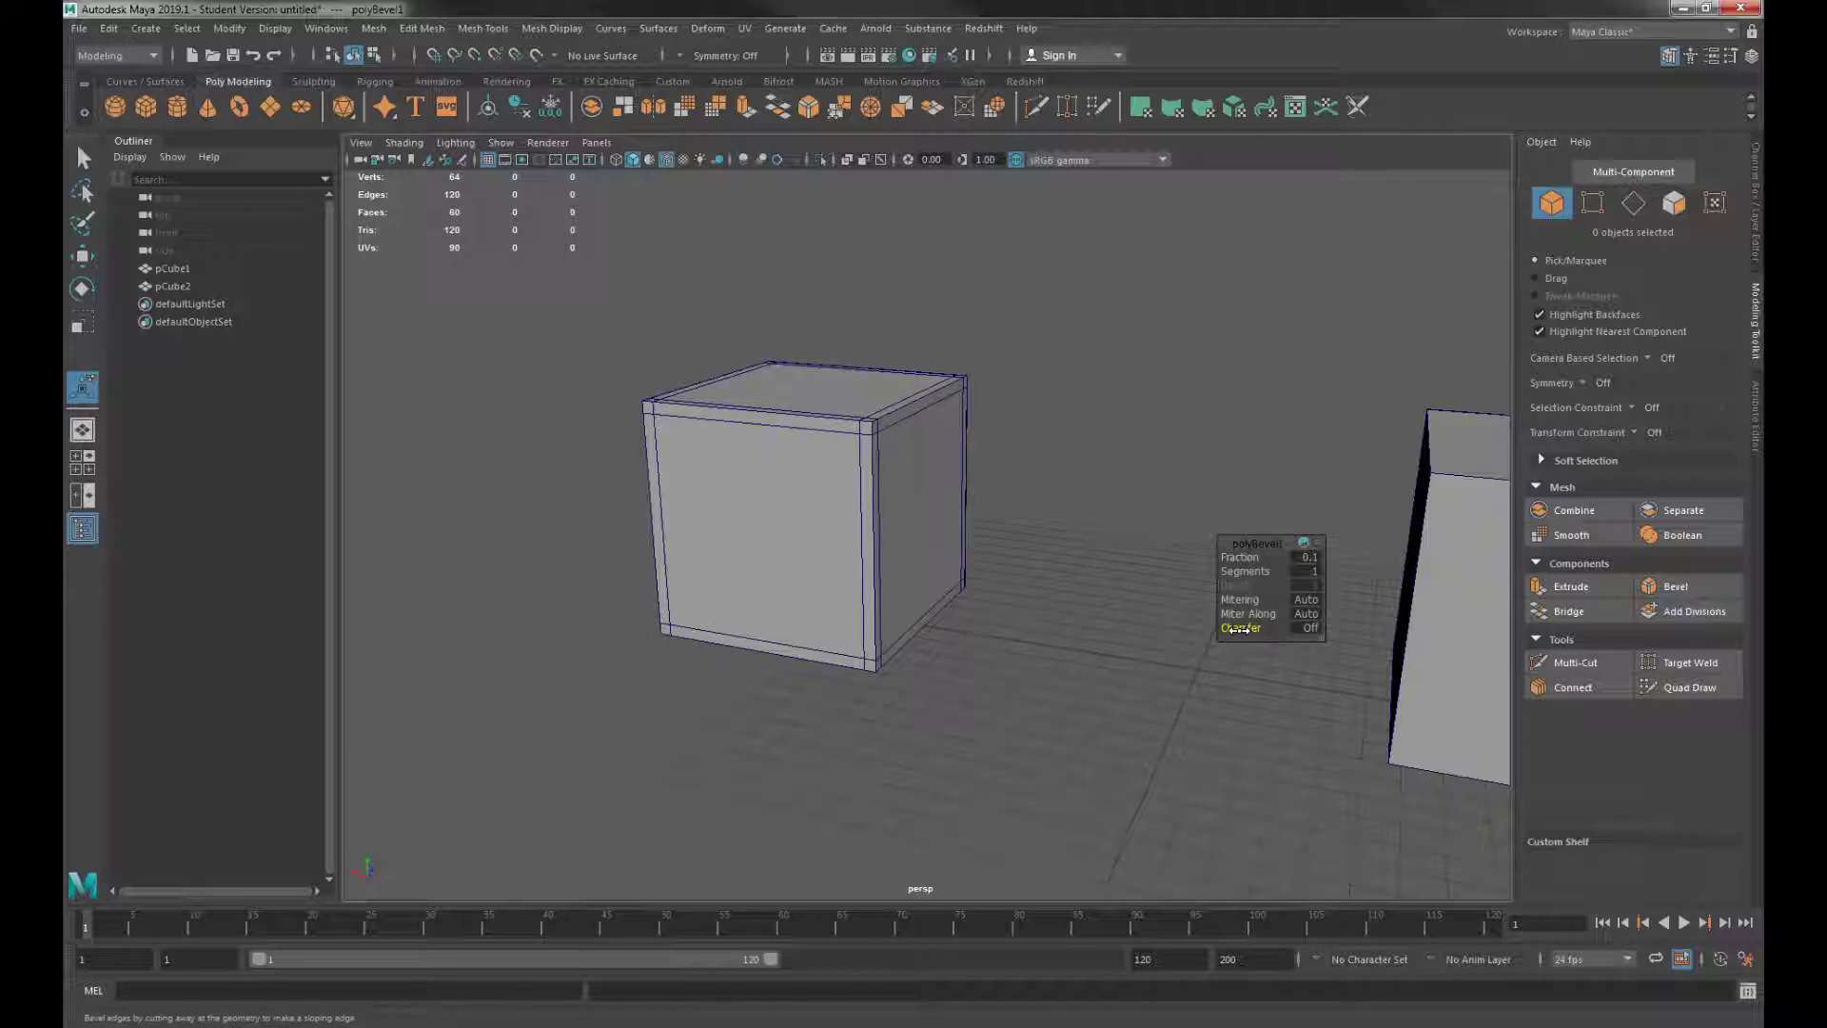
drag(1237, 629, 1266, 628)
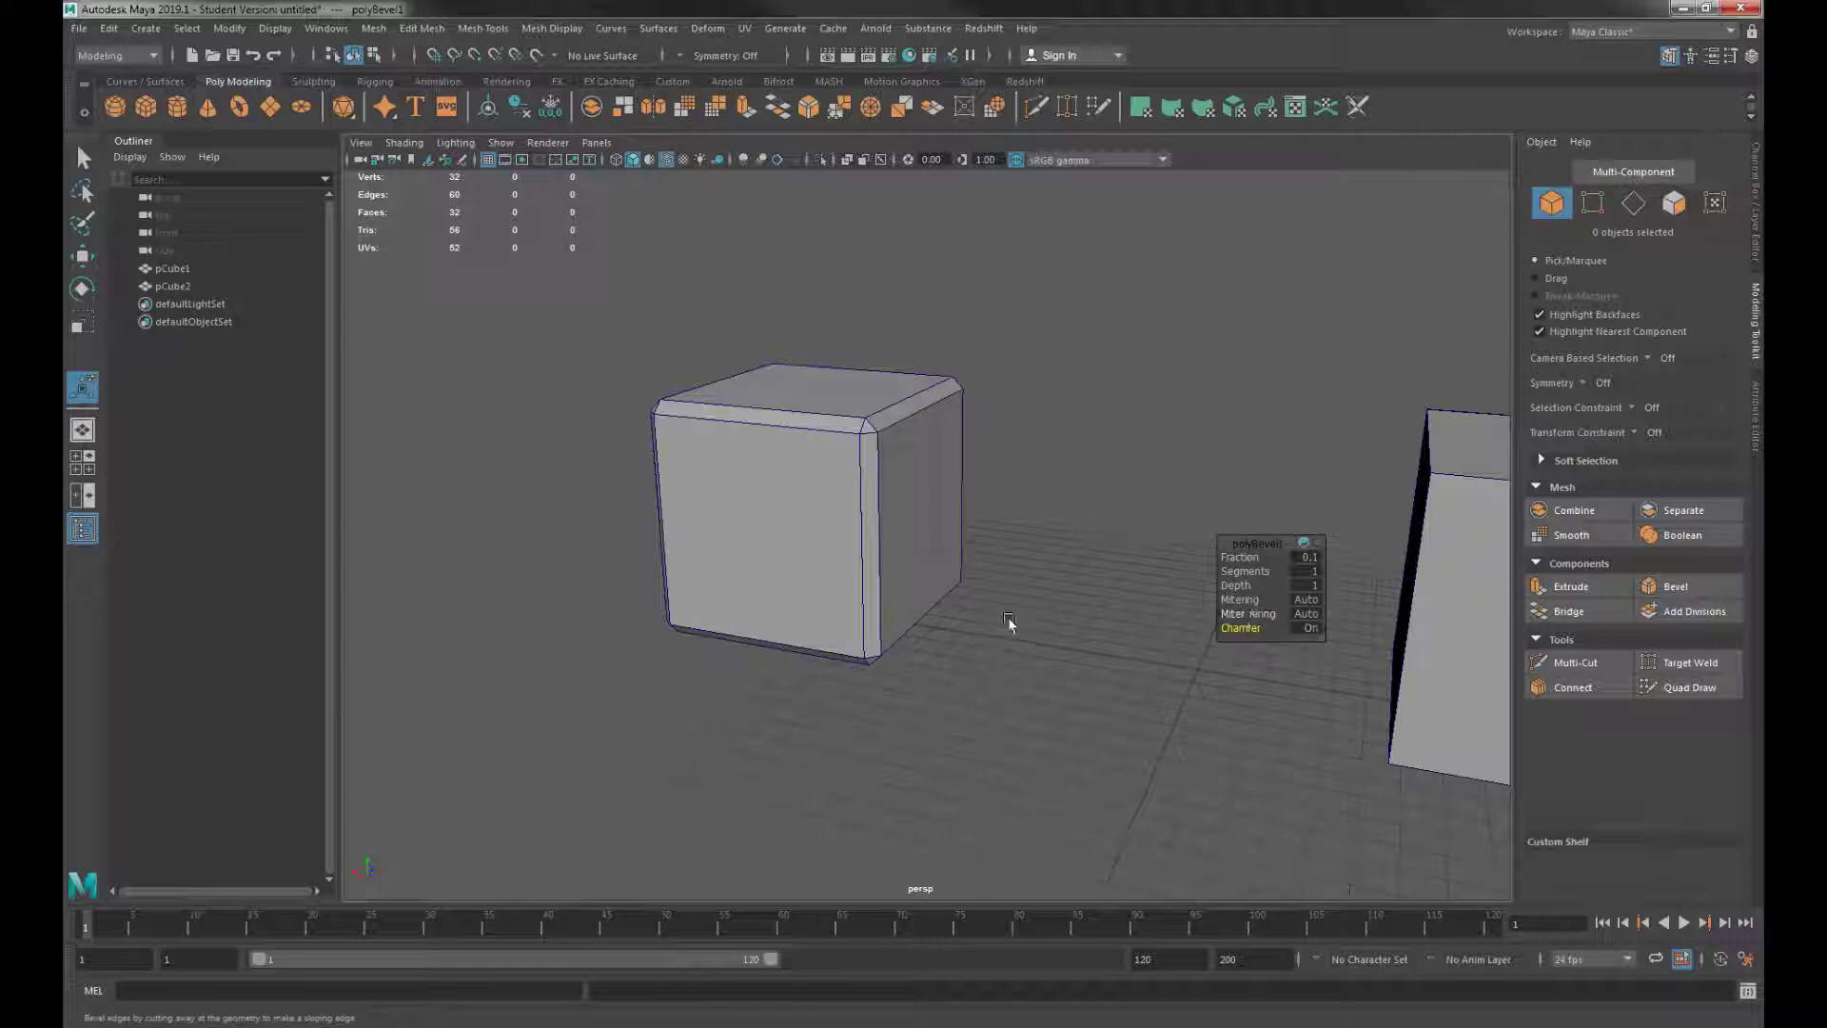
Step: Set the first cube's bevel to 2 segments
scroll(1030, 529, up, 5)
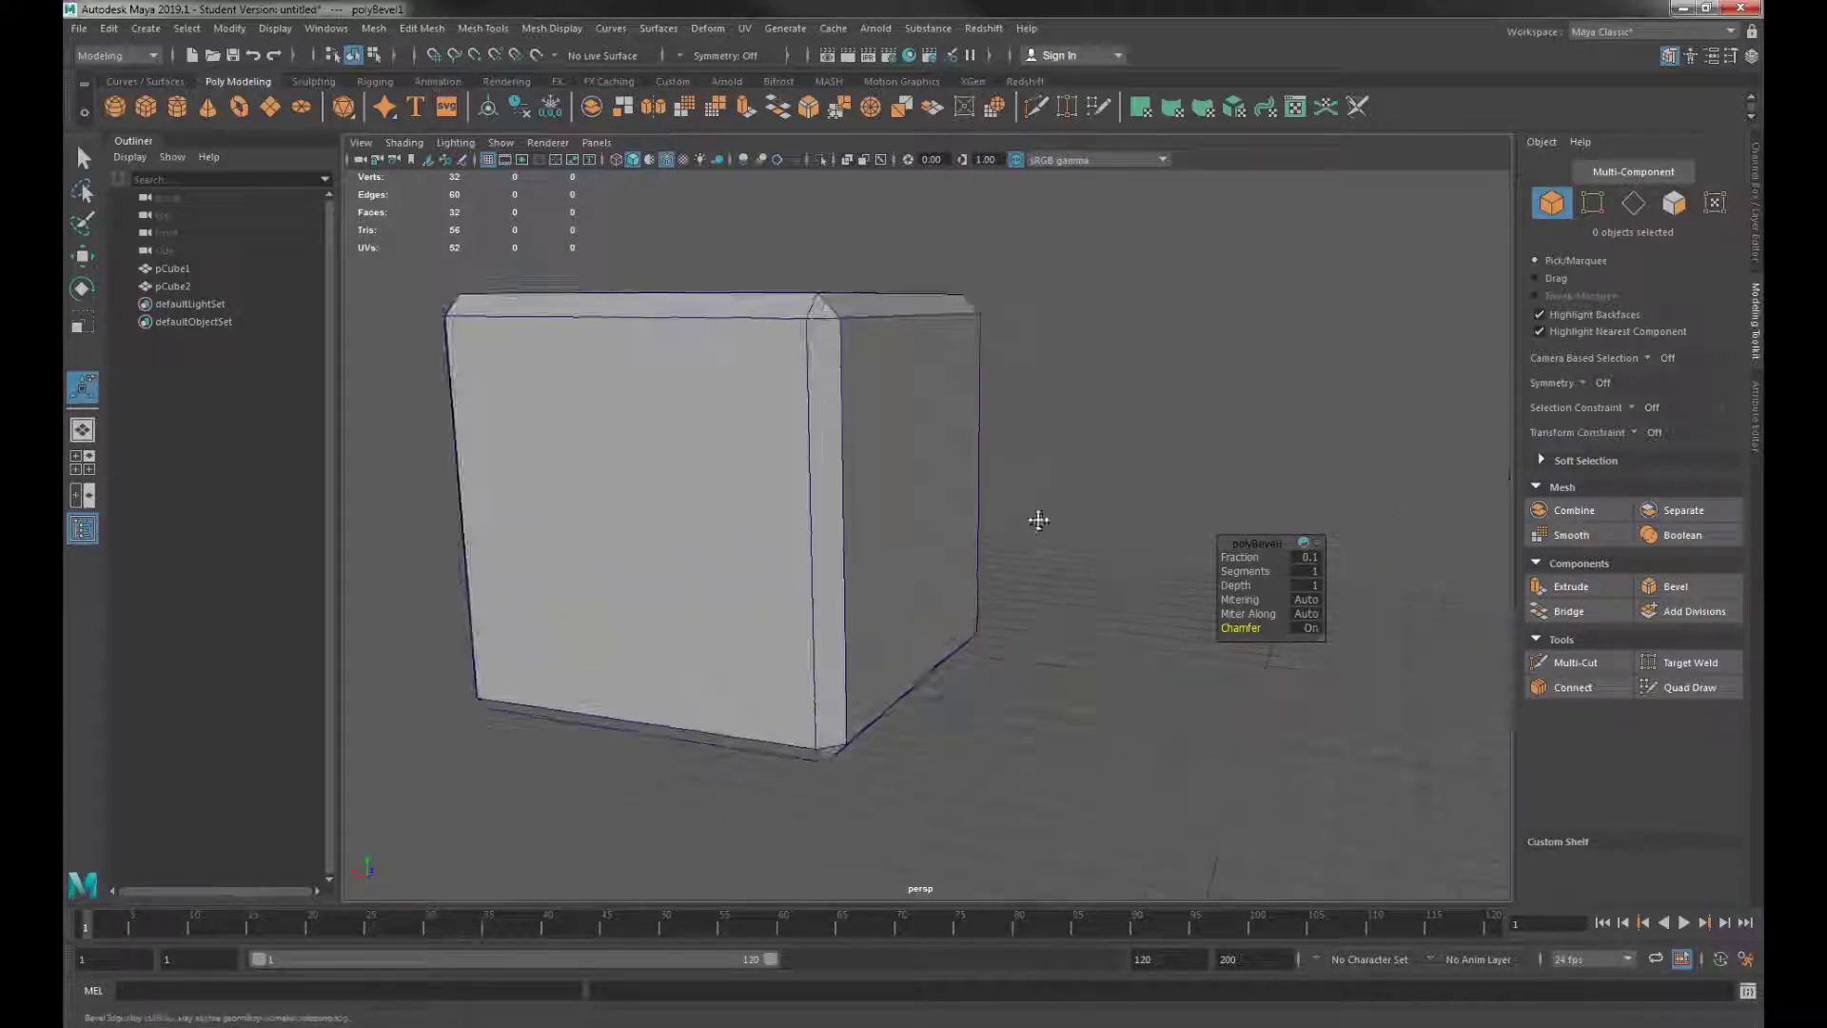
key(f)
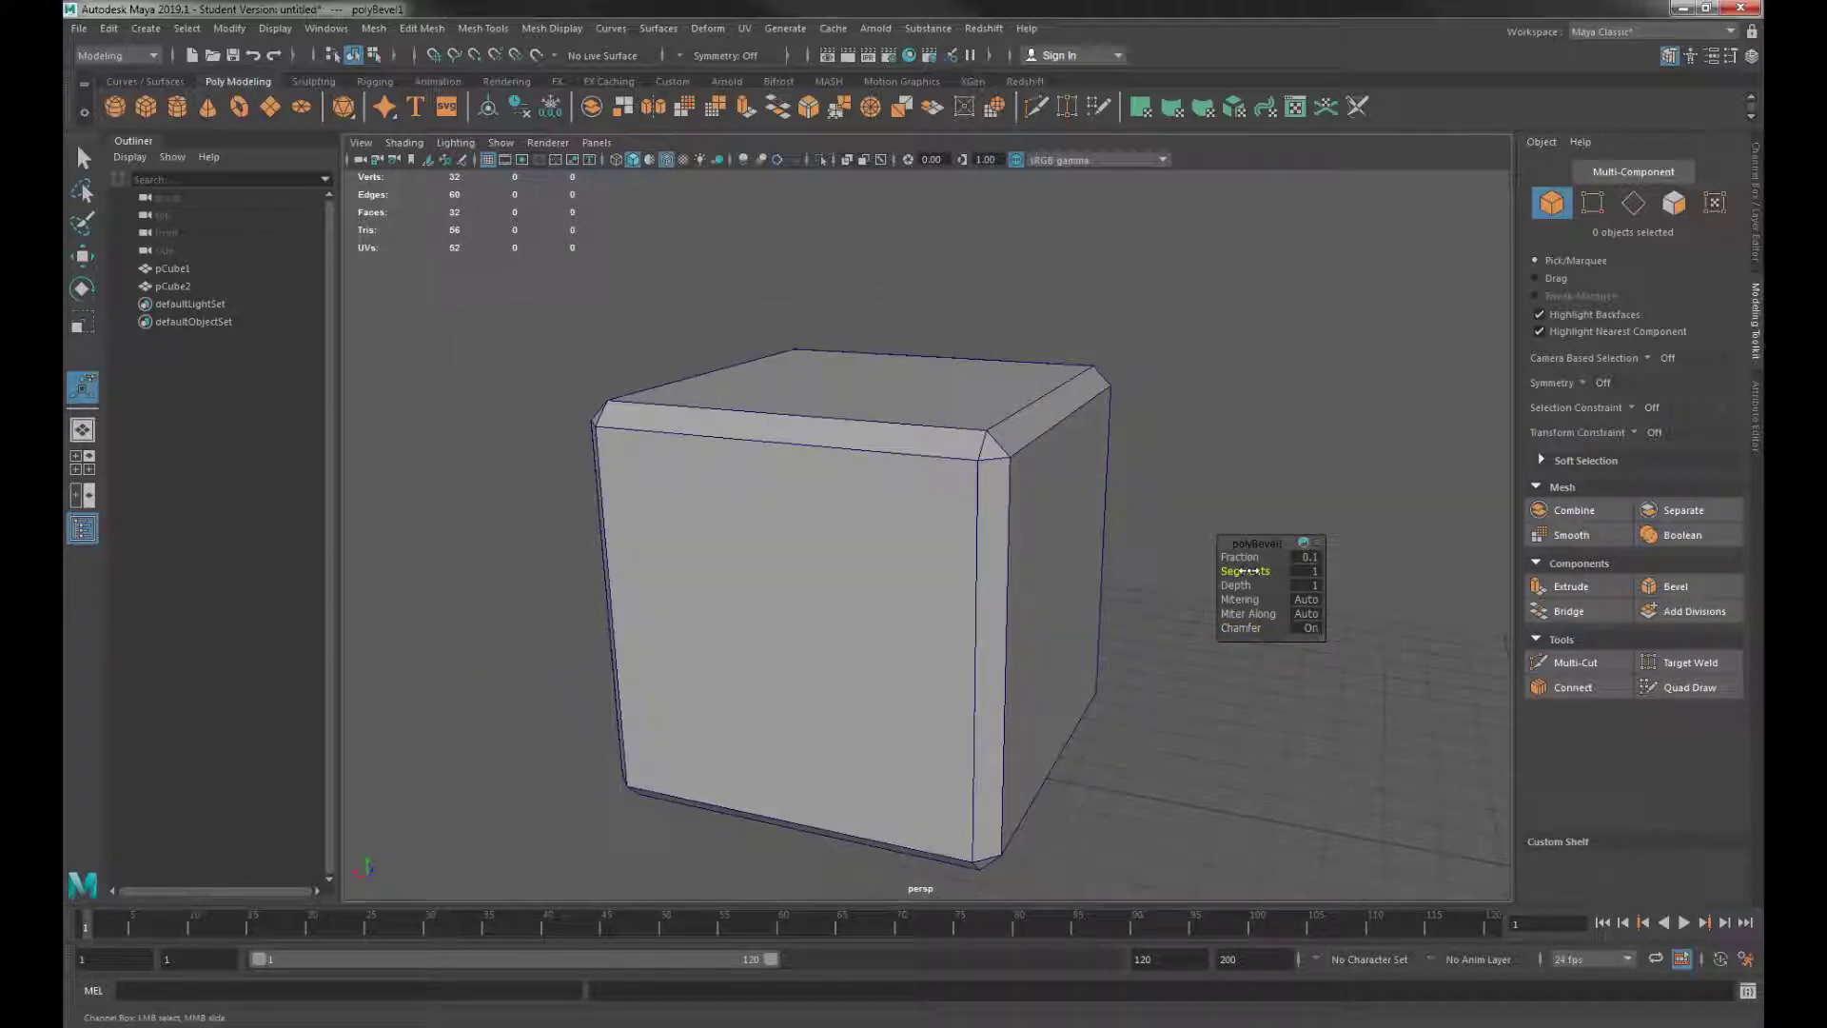
drag(1252, 571, 1256, 571)
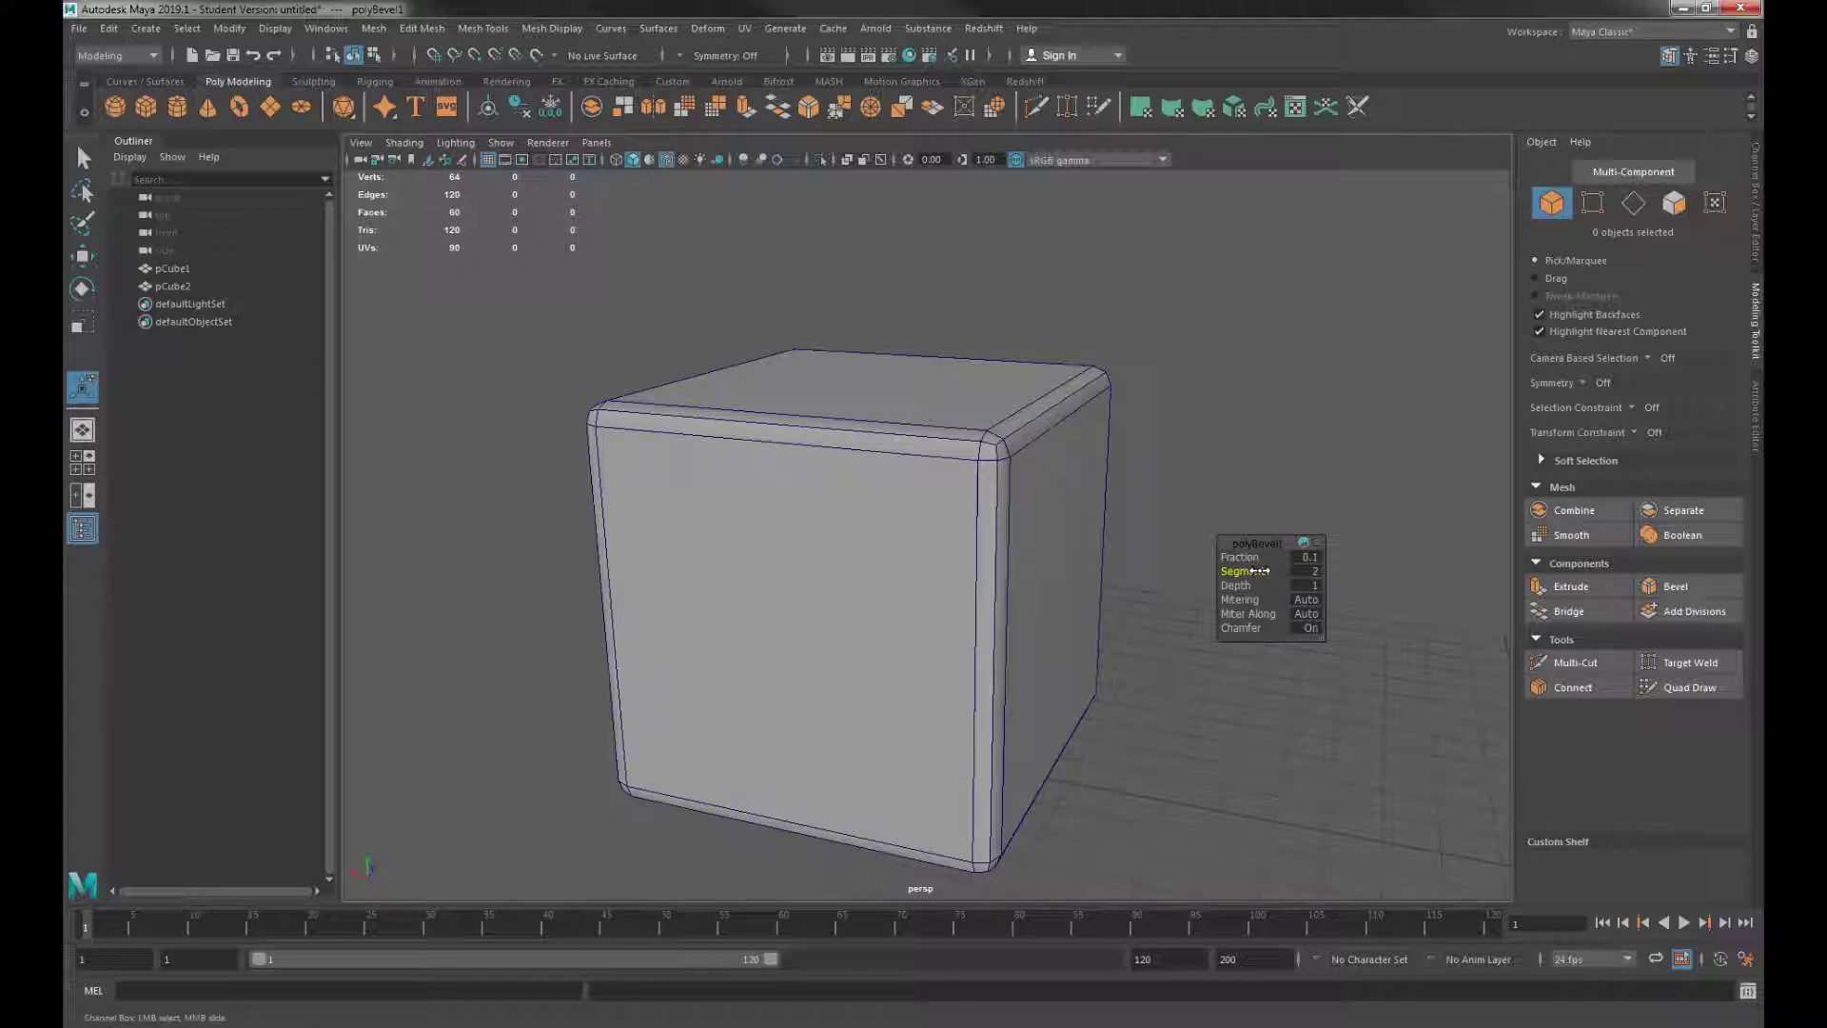
mouse_move(1092, 571)
alt+mouse_down()
mouse_move(828, 575)
mouse_move(1085, 571)
alt+mouse_up()
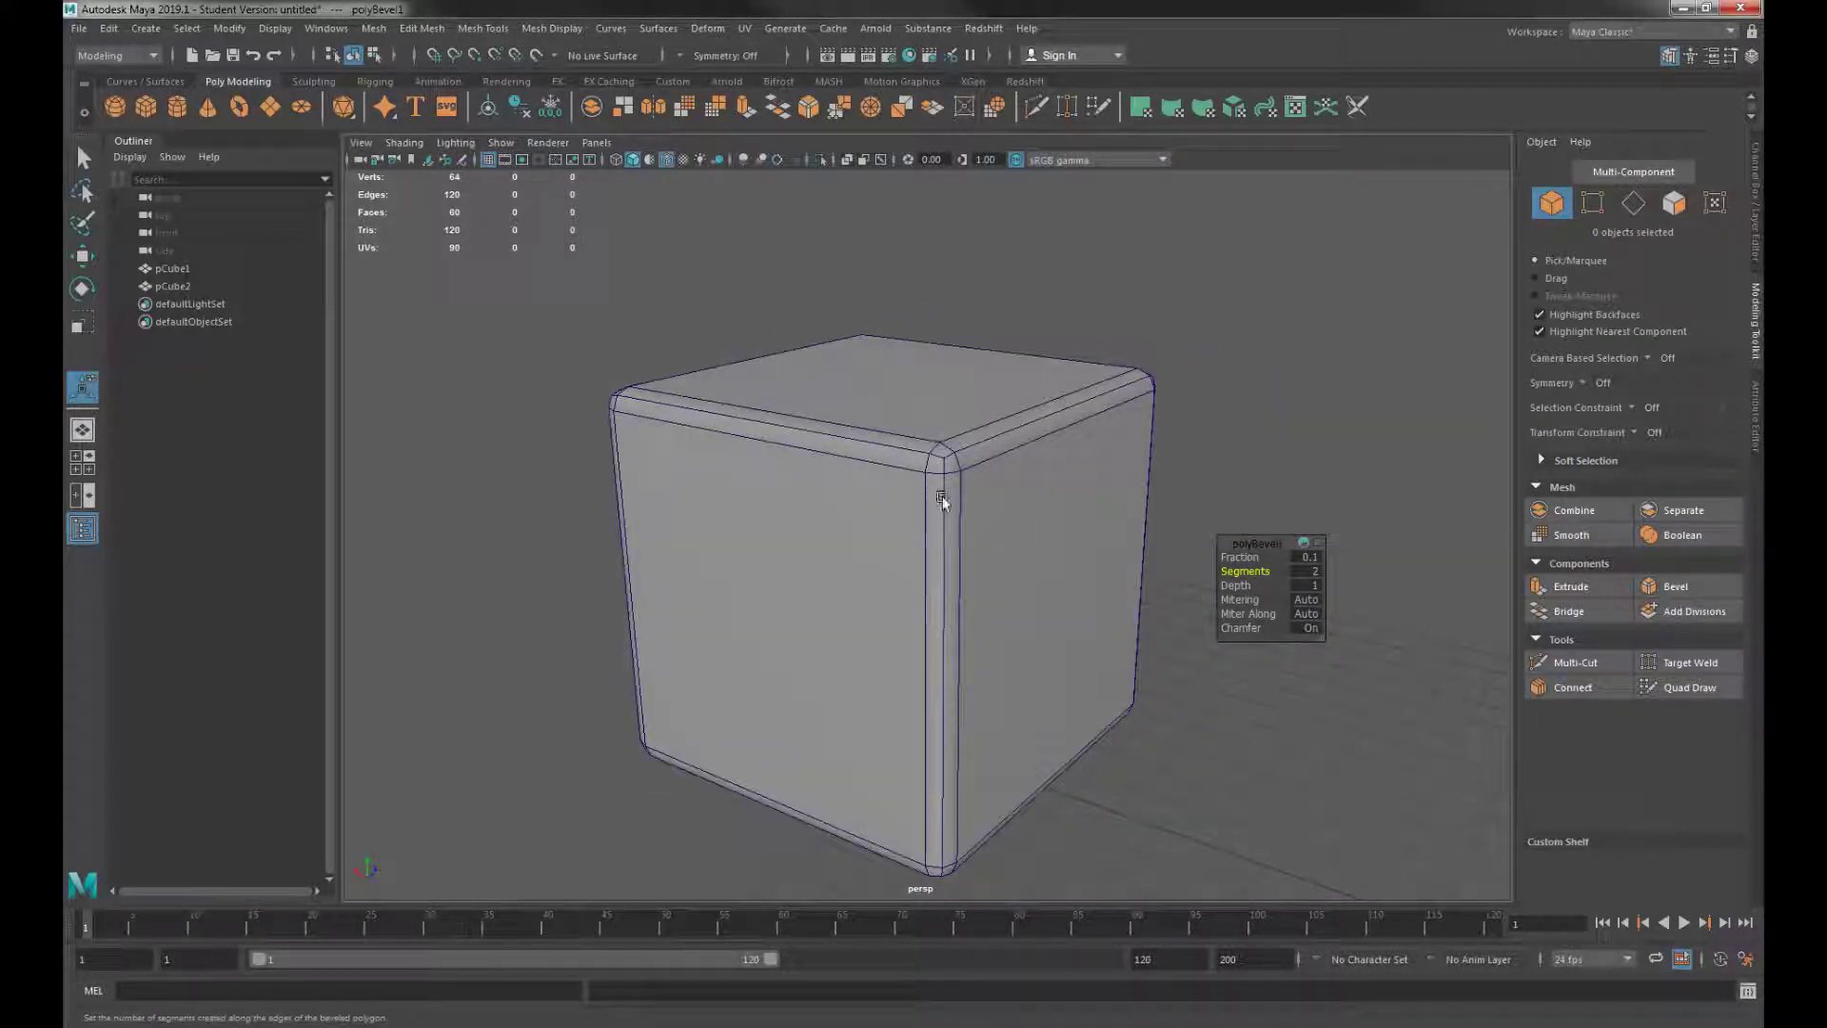
Step: Try 9 segments on the first cube's bevel and return the setting to 2
alt+drag(941, 499, 885, 447)
alt+drag(1207, 576, 1295, 570)
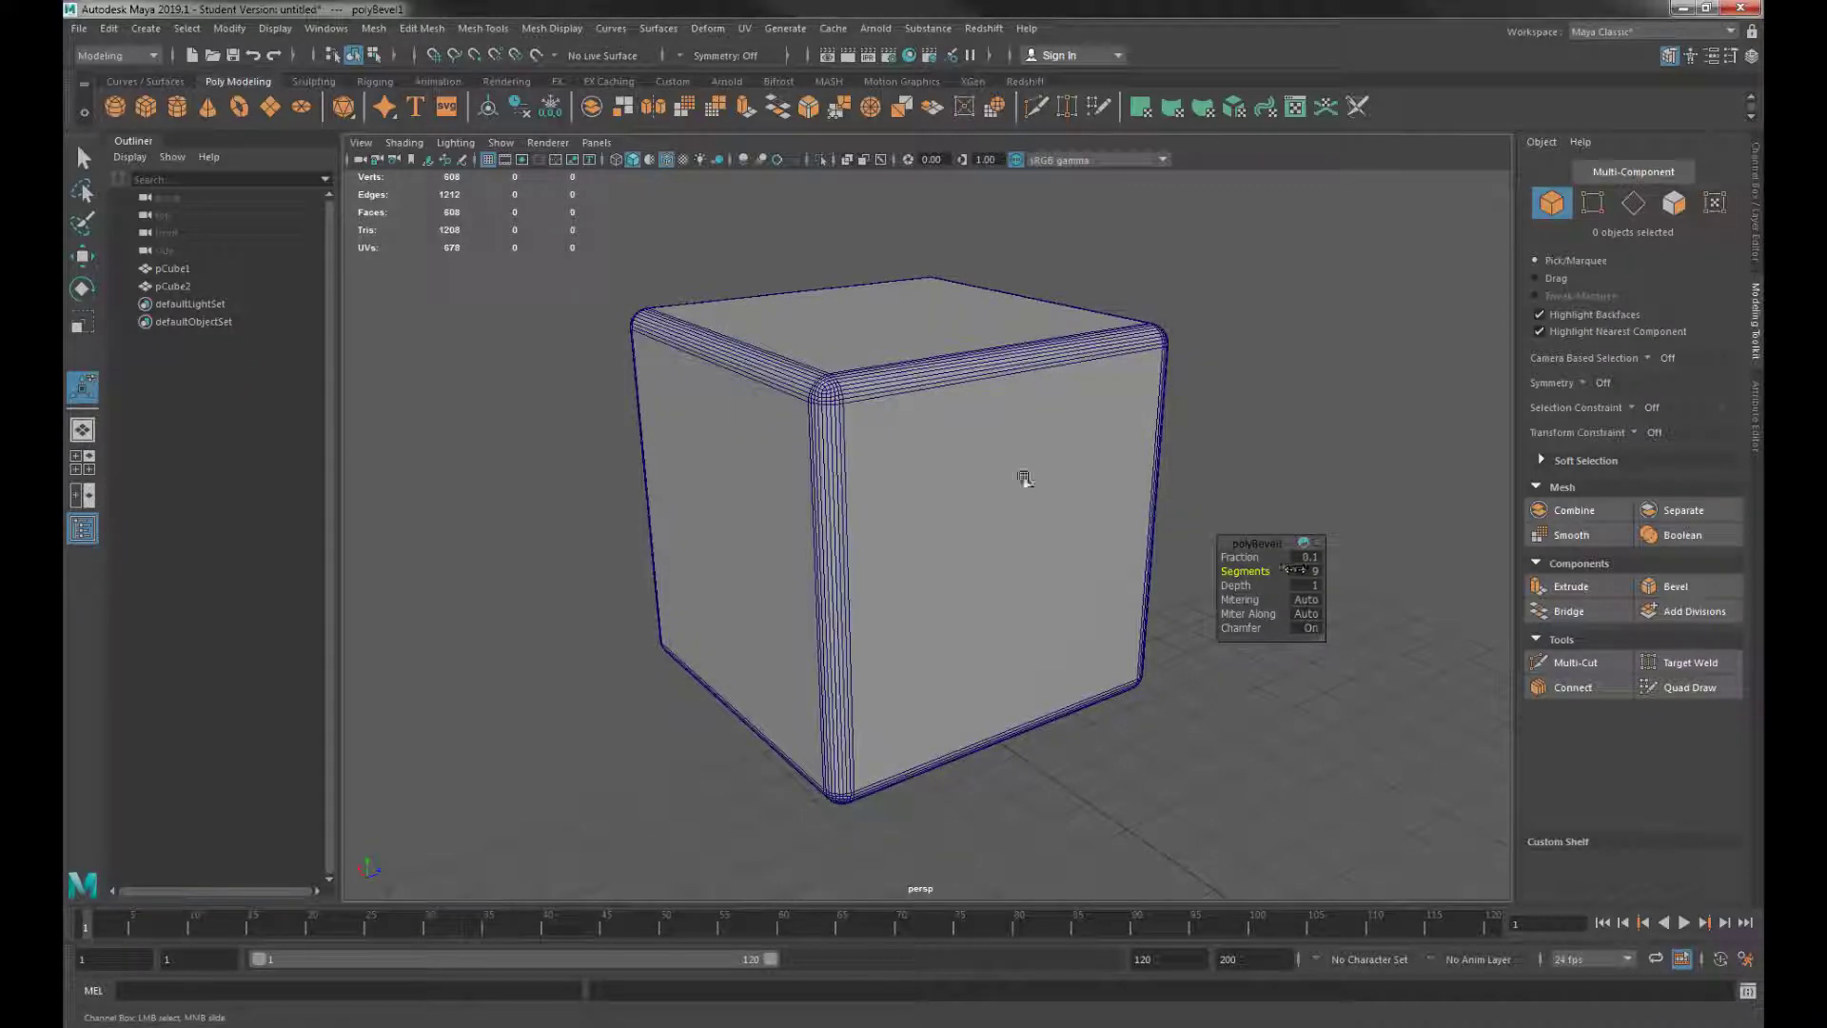
alt+drag(1020, 477, 932, 416)
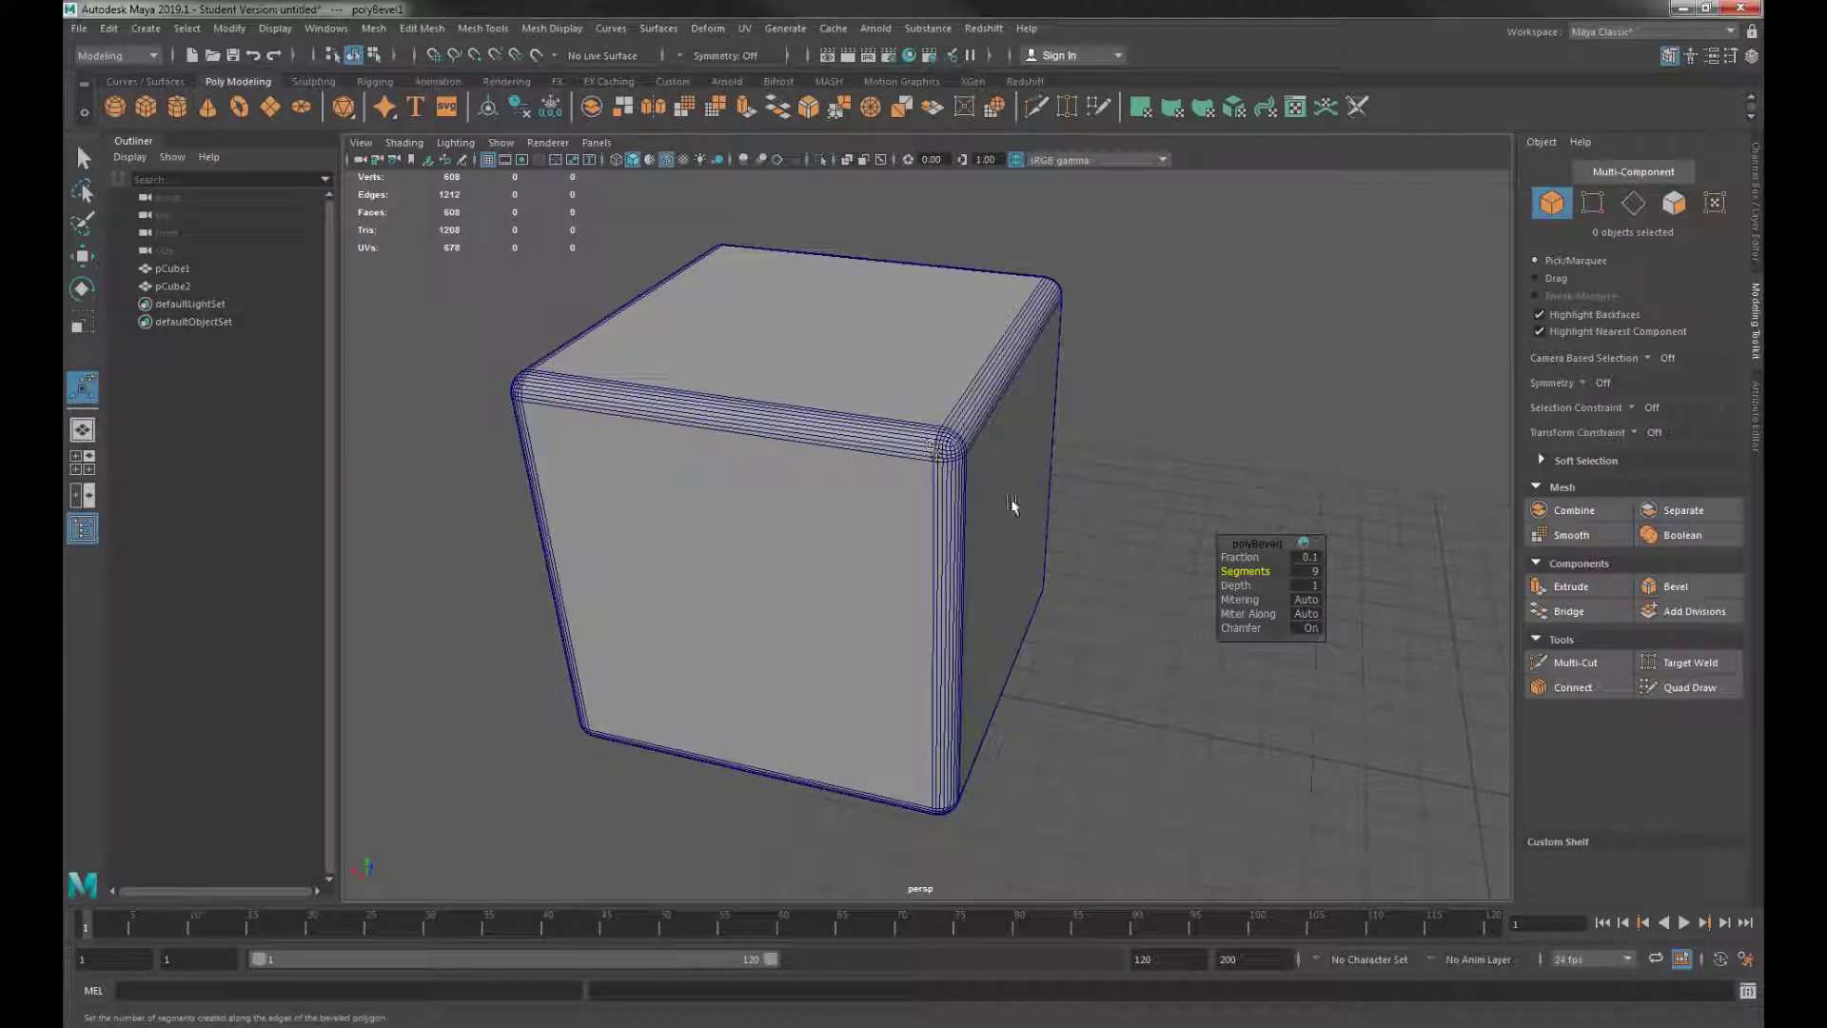
drag(1256, 573, 1118, 568)
drag(1247, 571, 1032, 578)
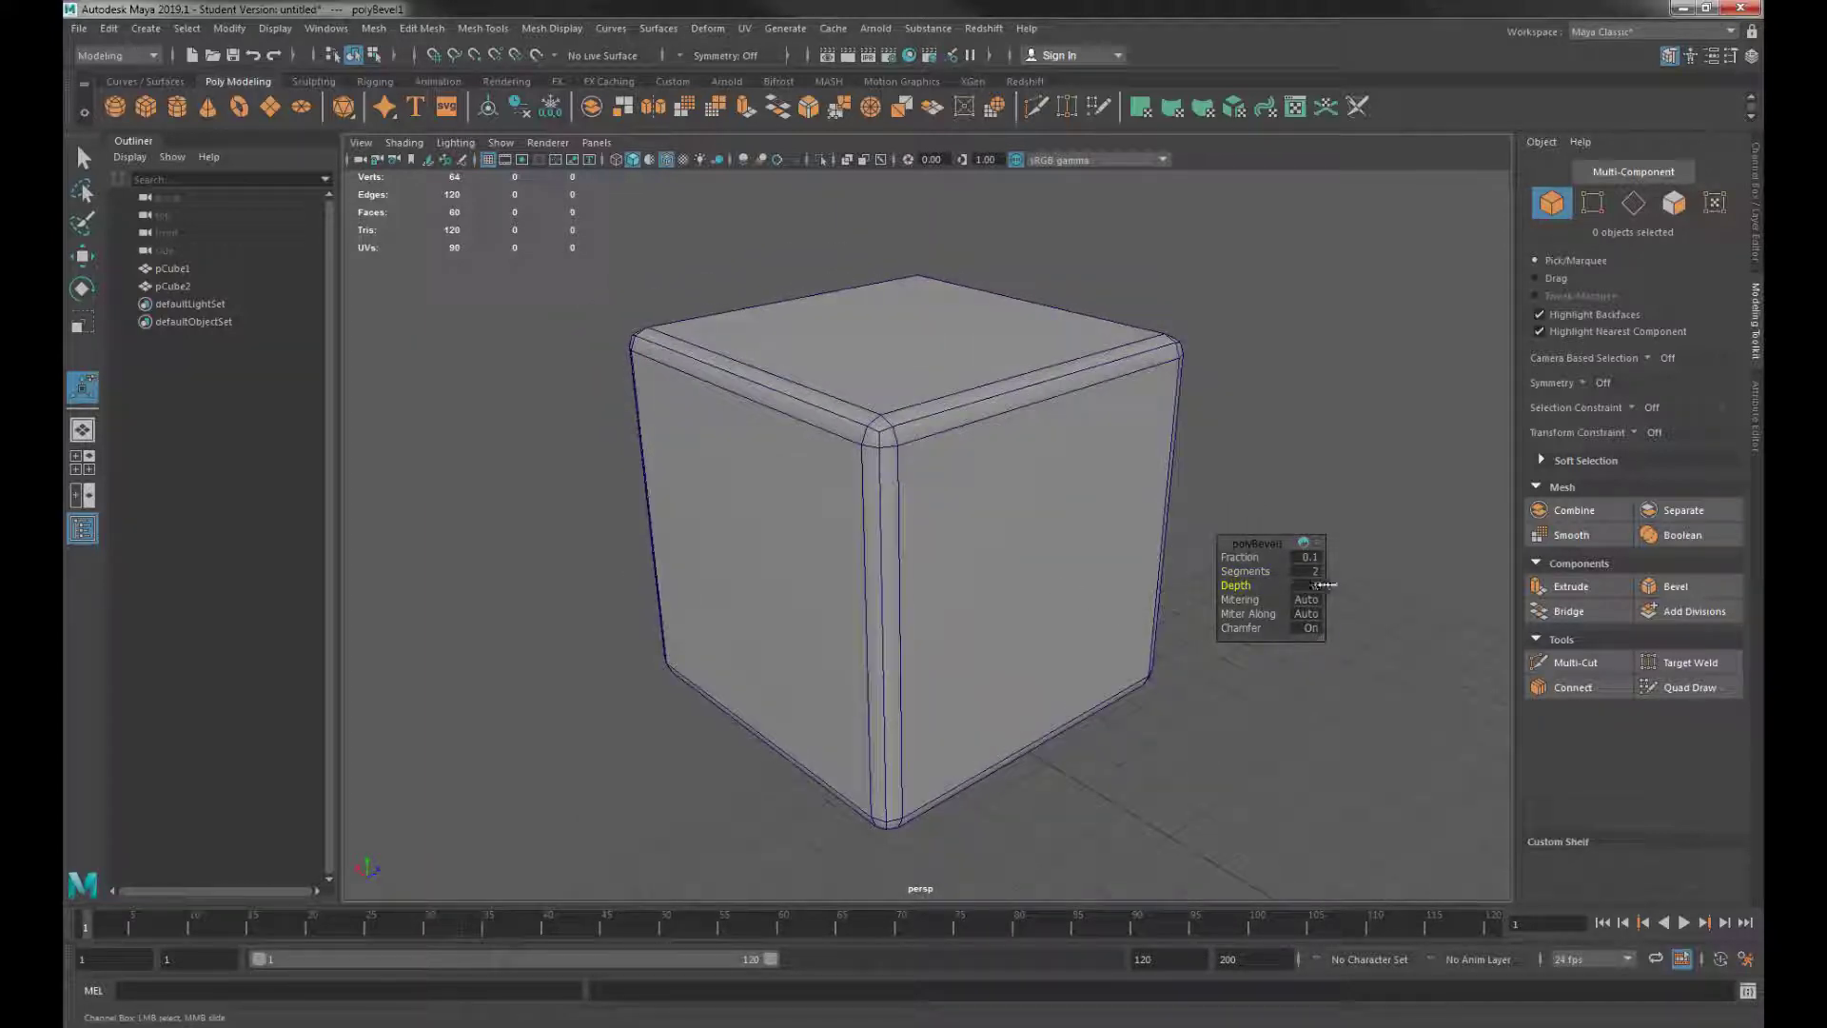
Step: Try a Depth of -1 on the first cube's bevel and restore it to 1
drag(1335, 587, 1122, 588)
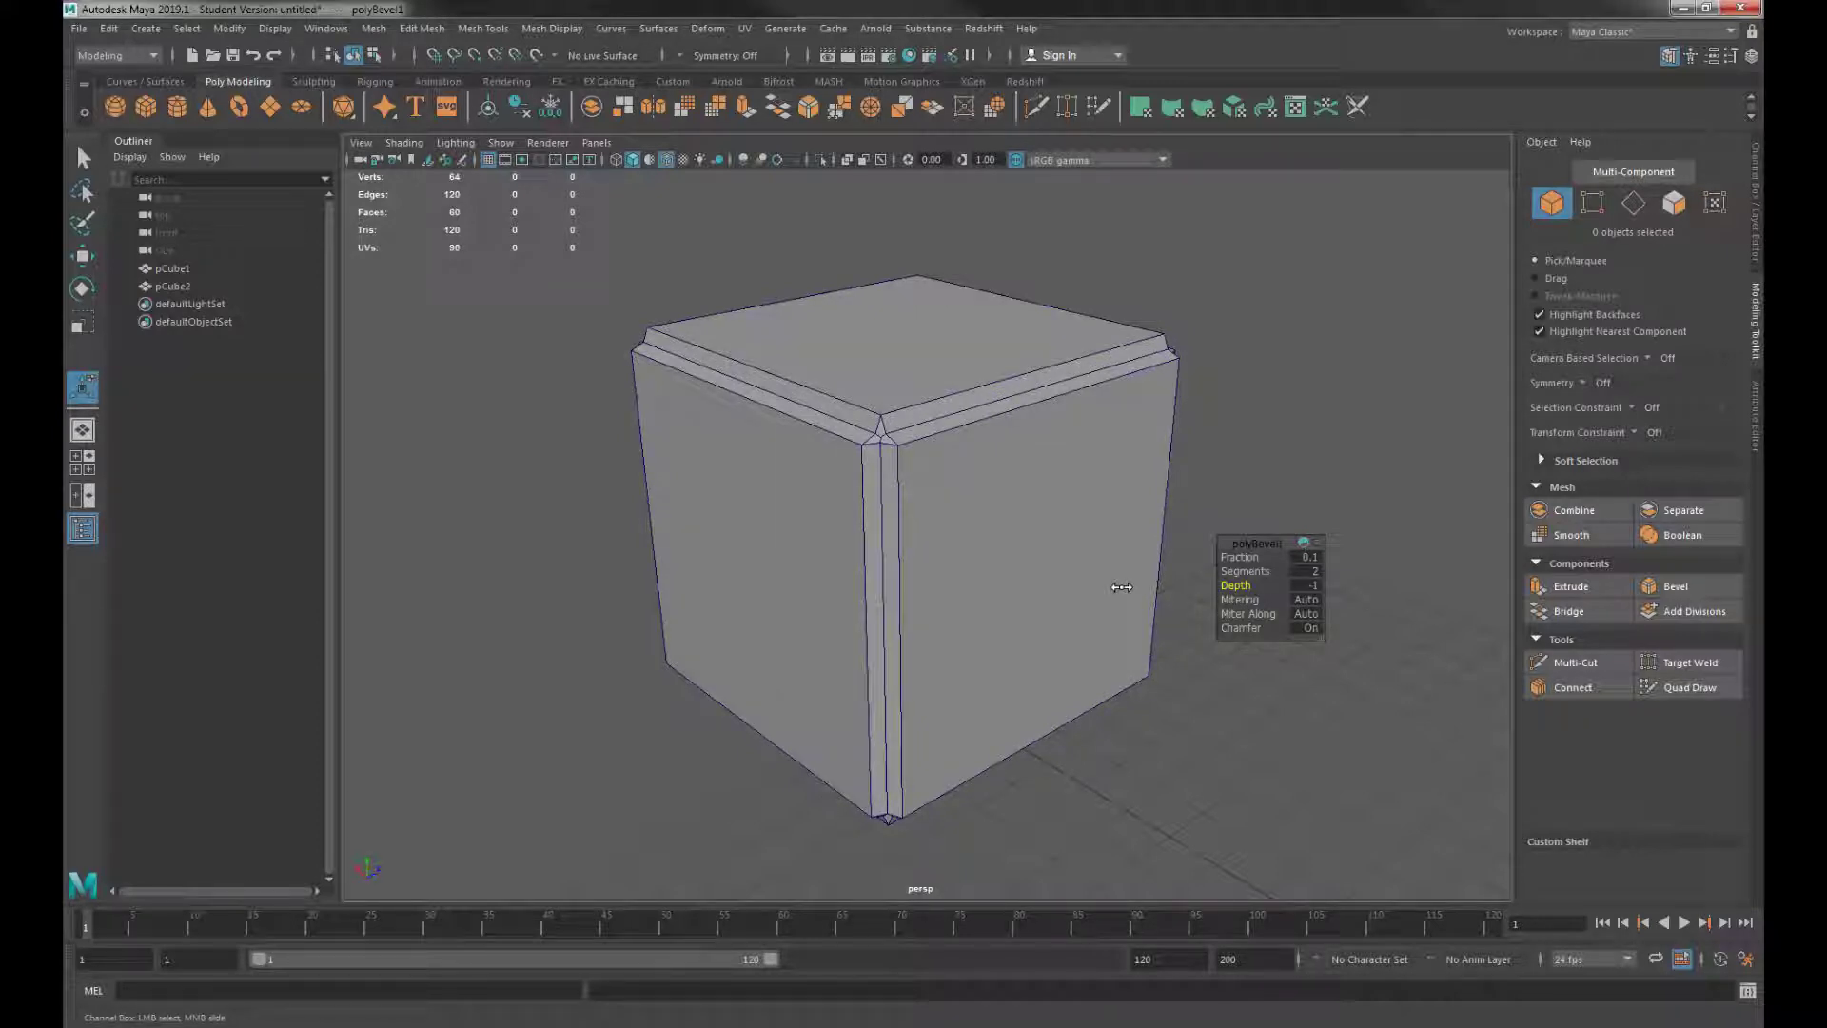
mouse_move(911, 545)
alt+mouse_down()
mouse_move(837, 522)
mouse_move(1130, 527)
mouse_move(927, 548)
alt+mouse_up()
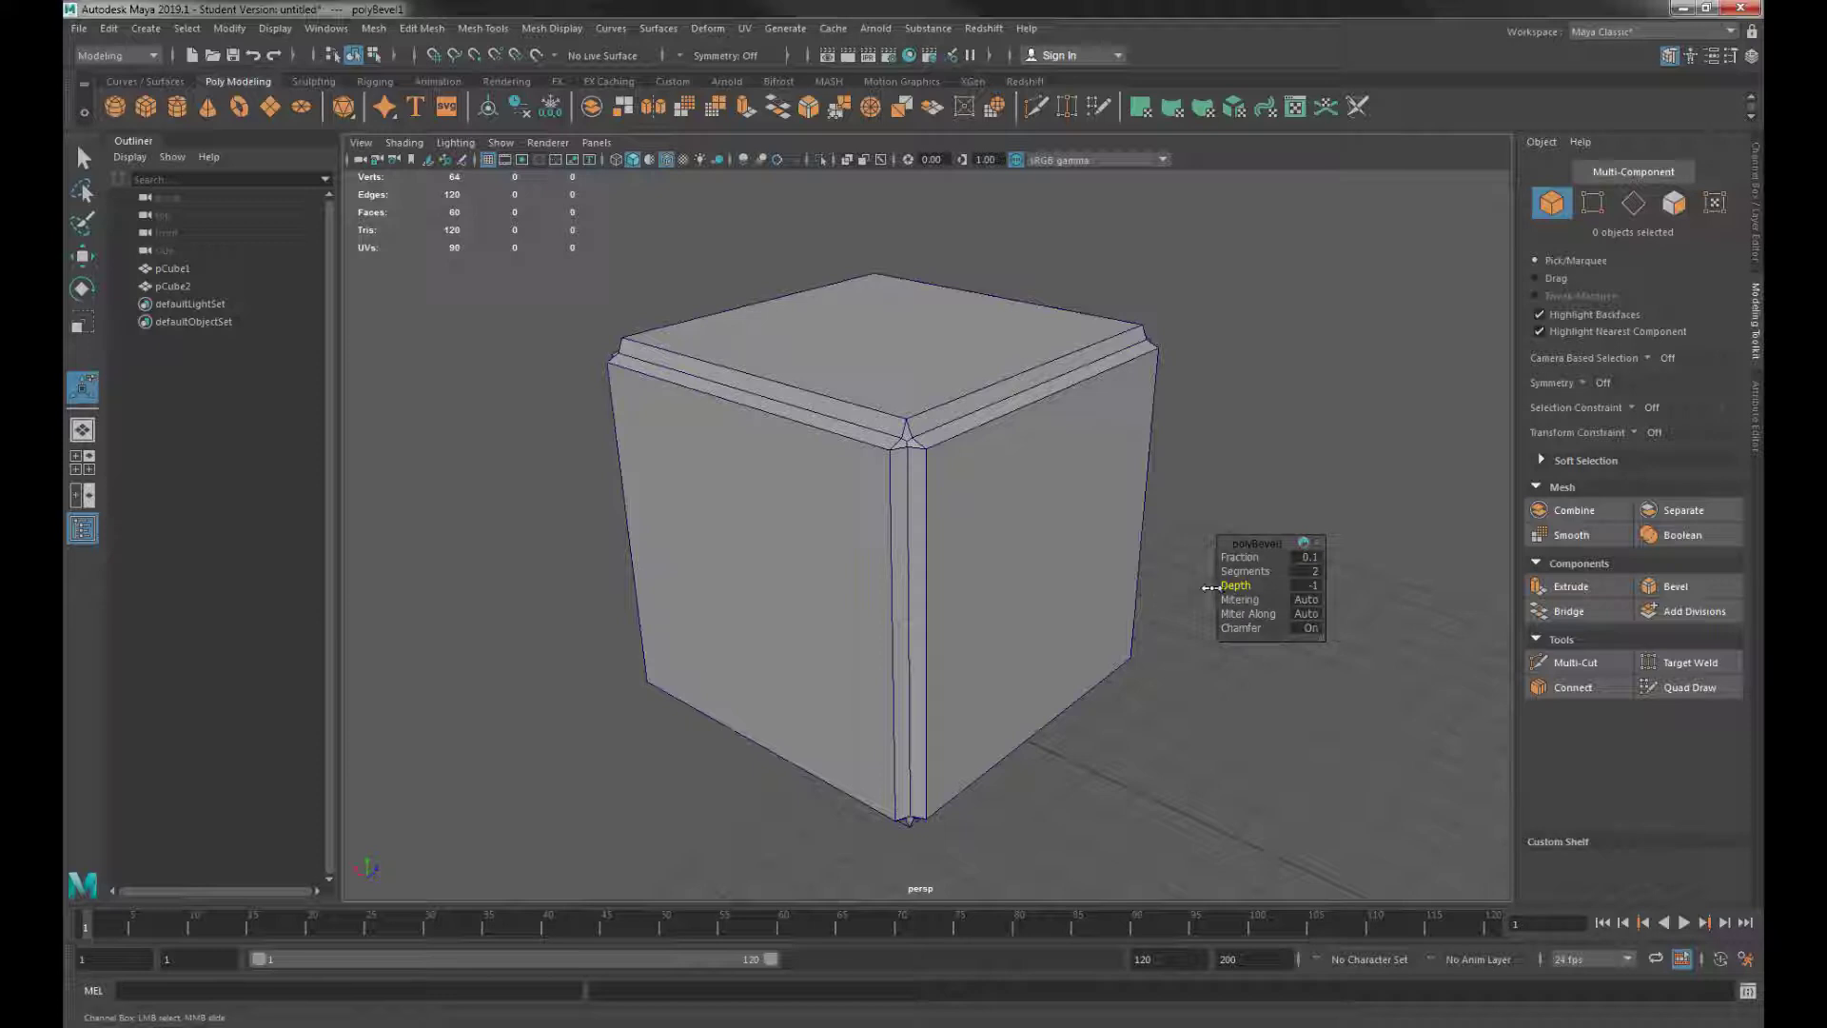
drag(1211, 587, 1351, 584)
Step: Select three edges of the pCube2 cube: two adjacent top edges and the vertical edge at their shared corner
alt+drag(959, 584, 837, 665)
key(w)
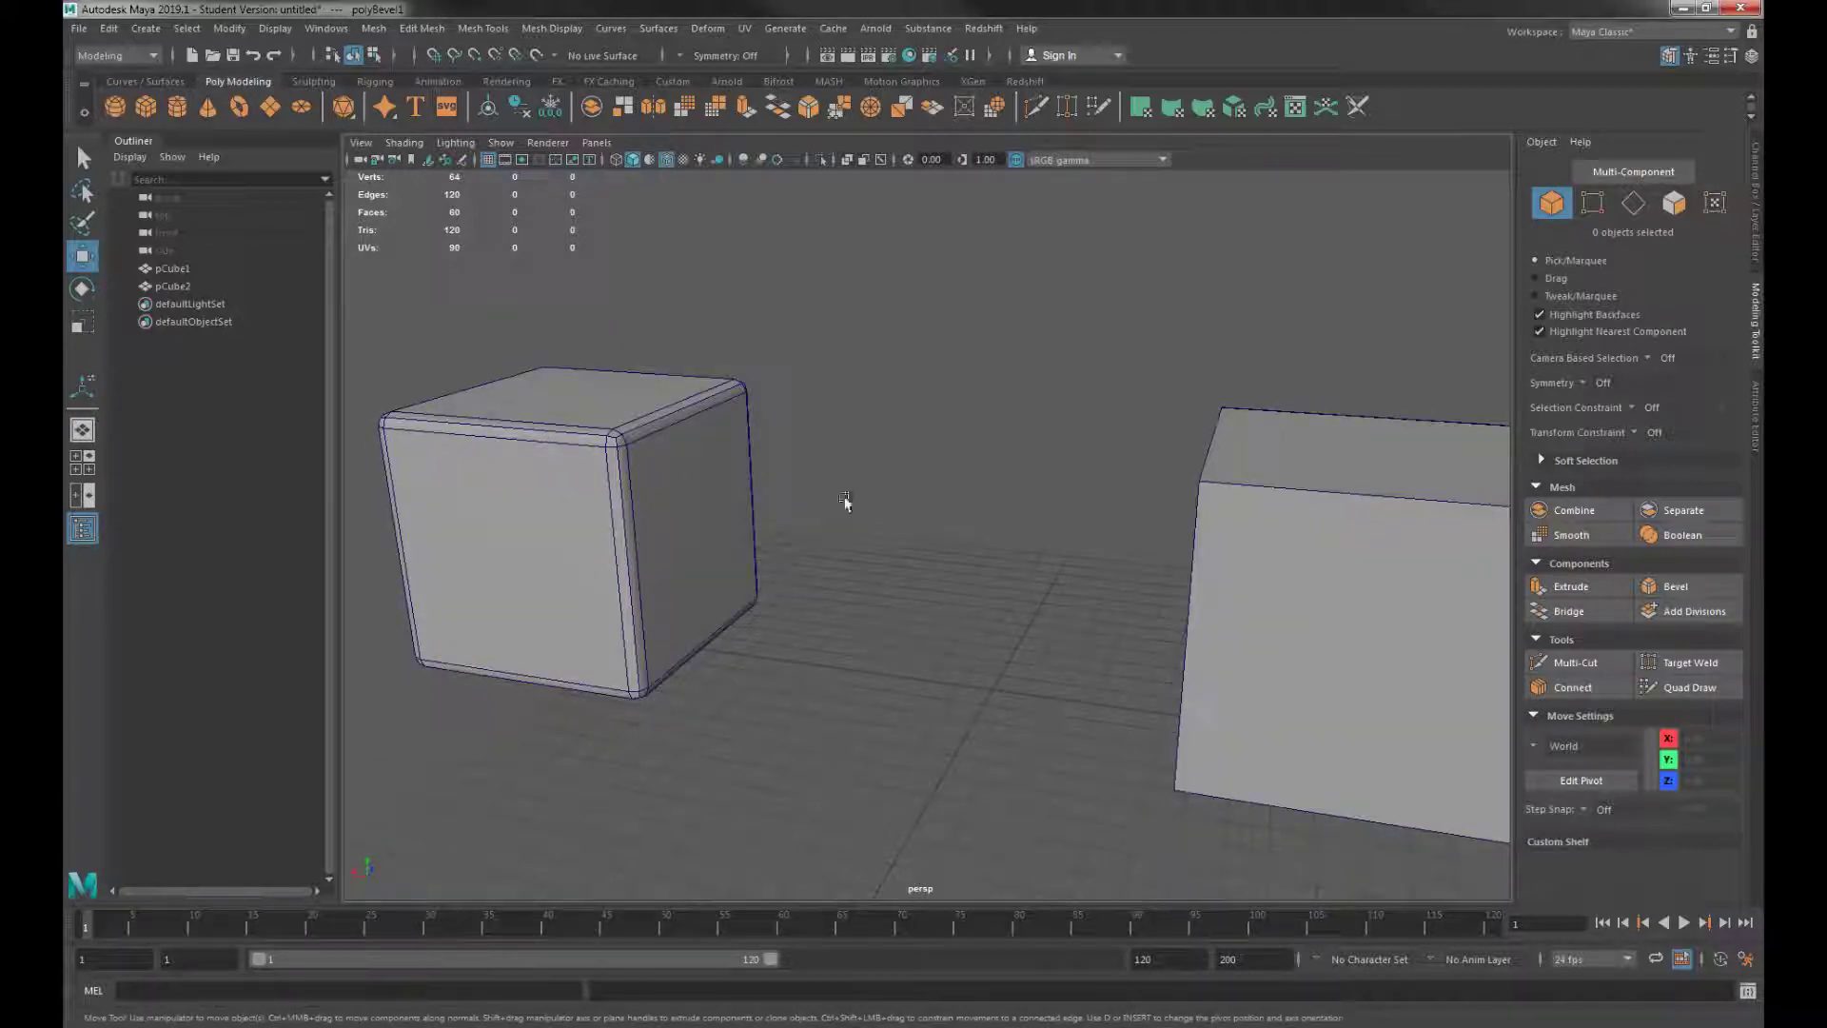
alt+drag(845, 501, 885, 530)
click(1030, 560)
key(f)
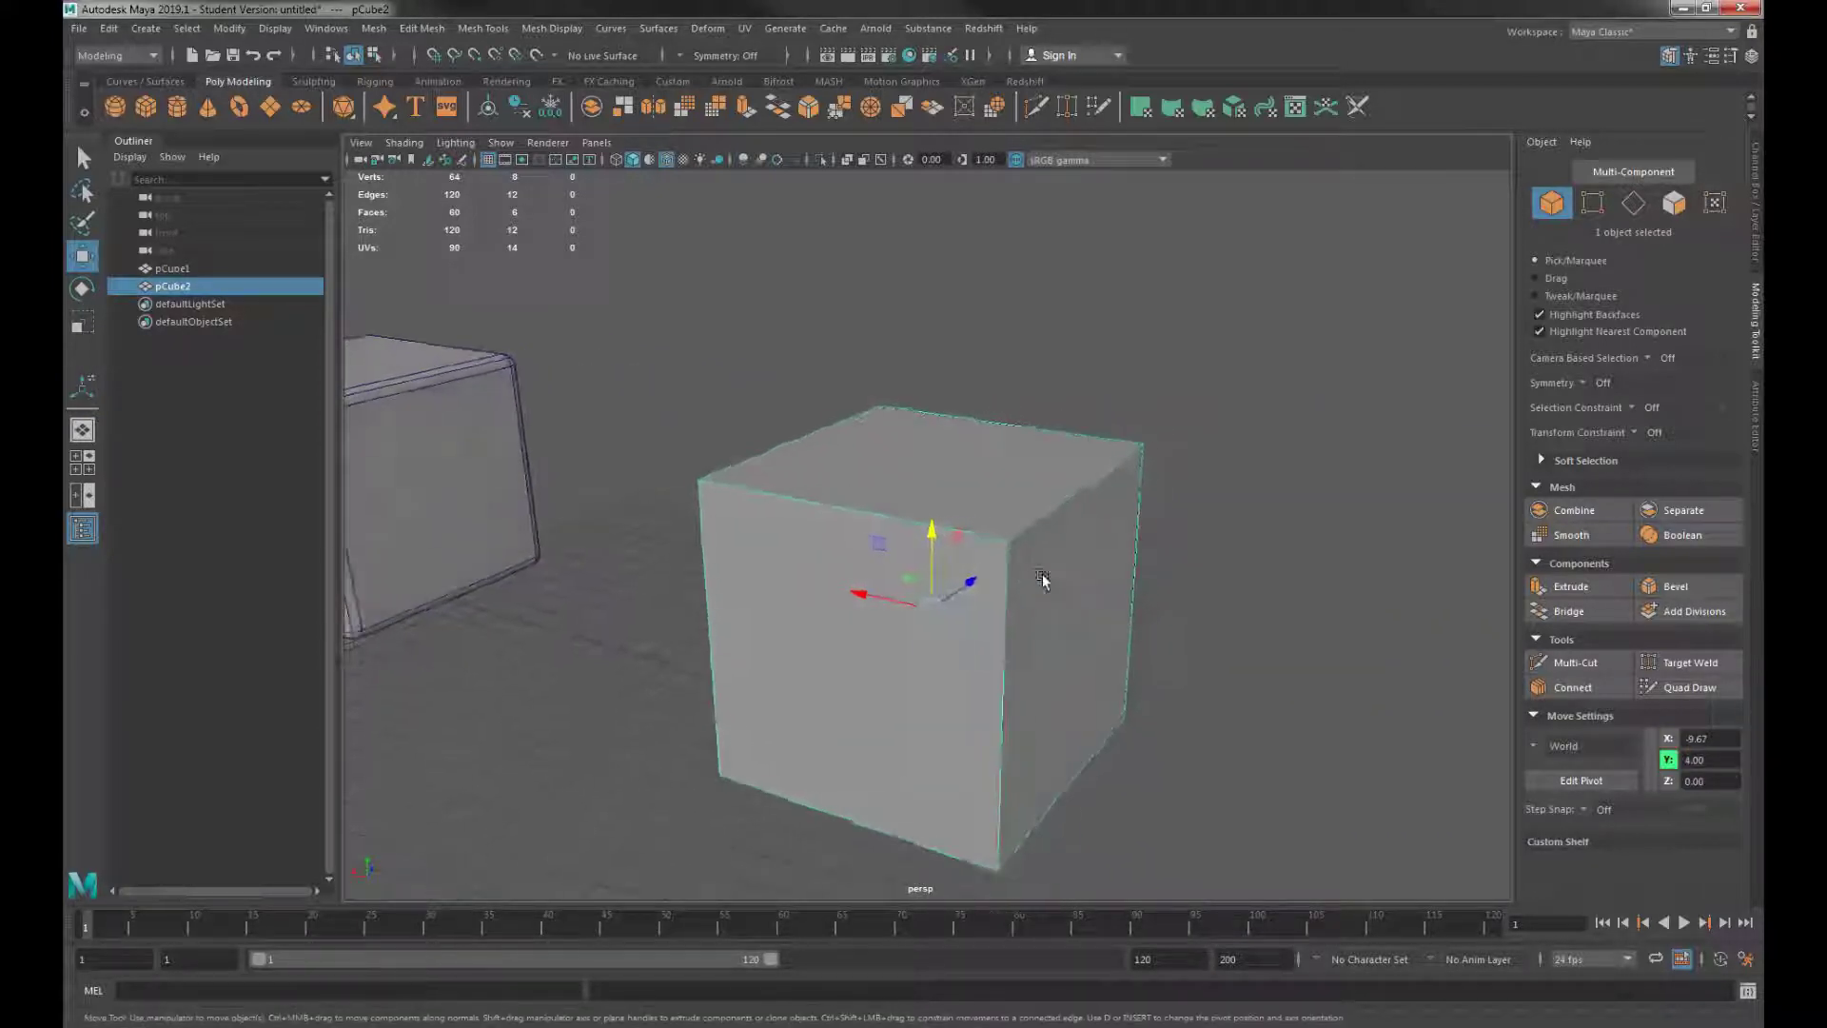
right_drag(988, 529, 990, 481)
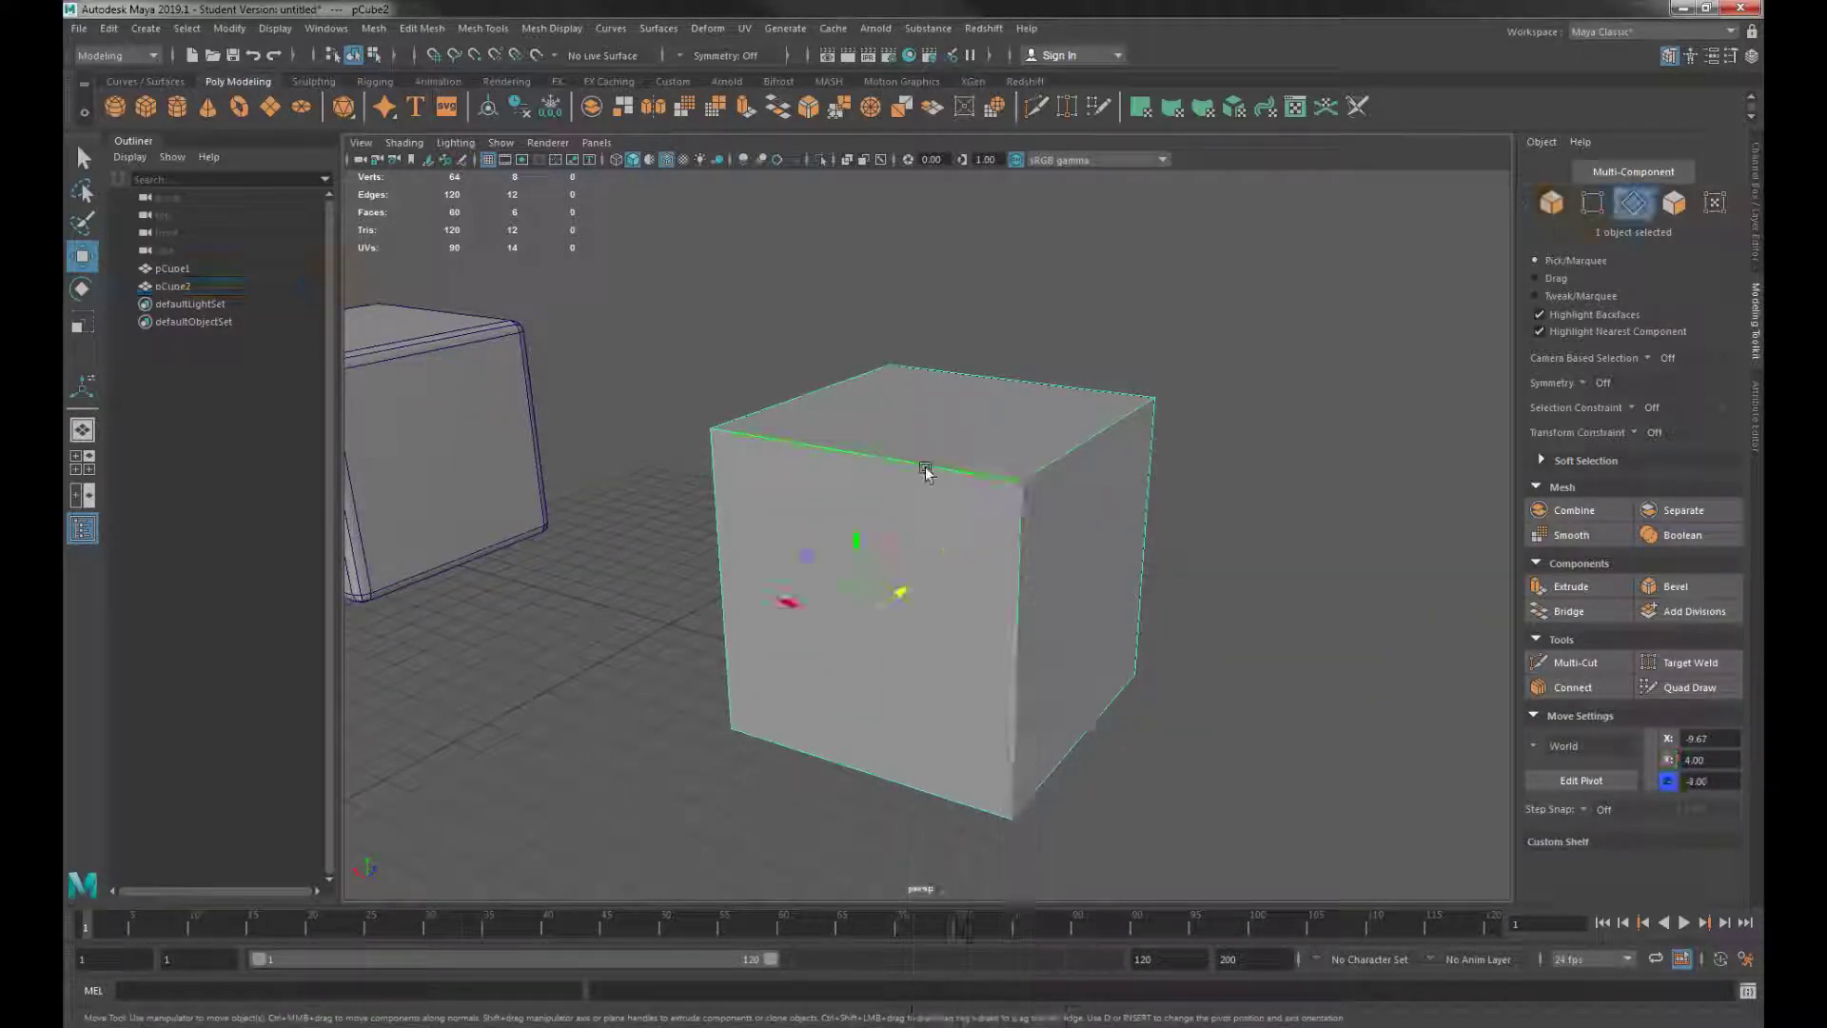
click(928, 468)
shift+click(1070, 457)
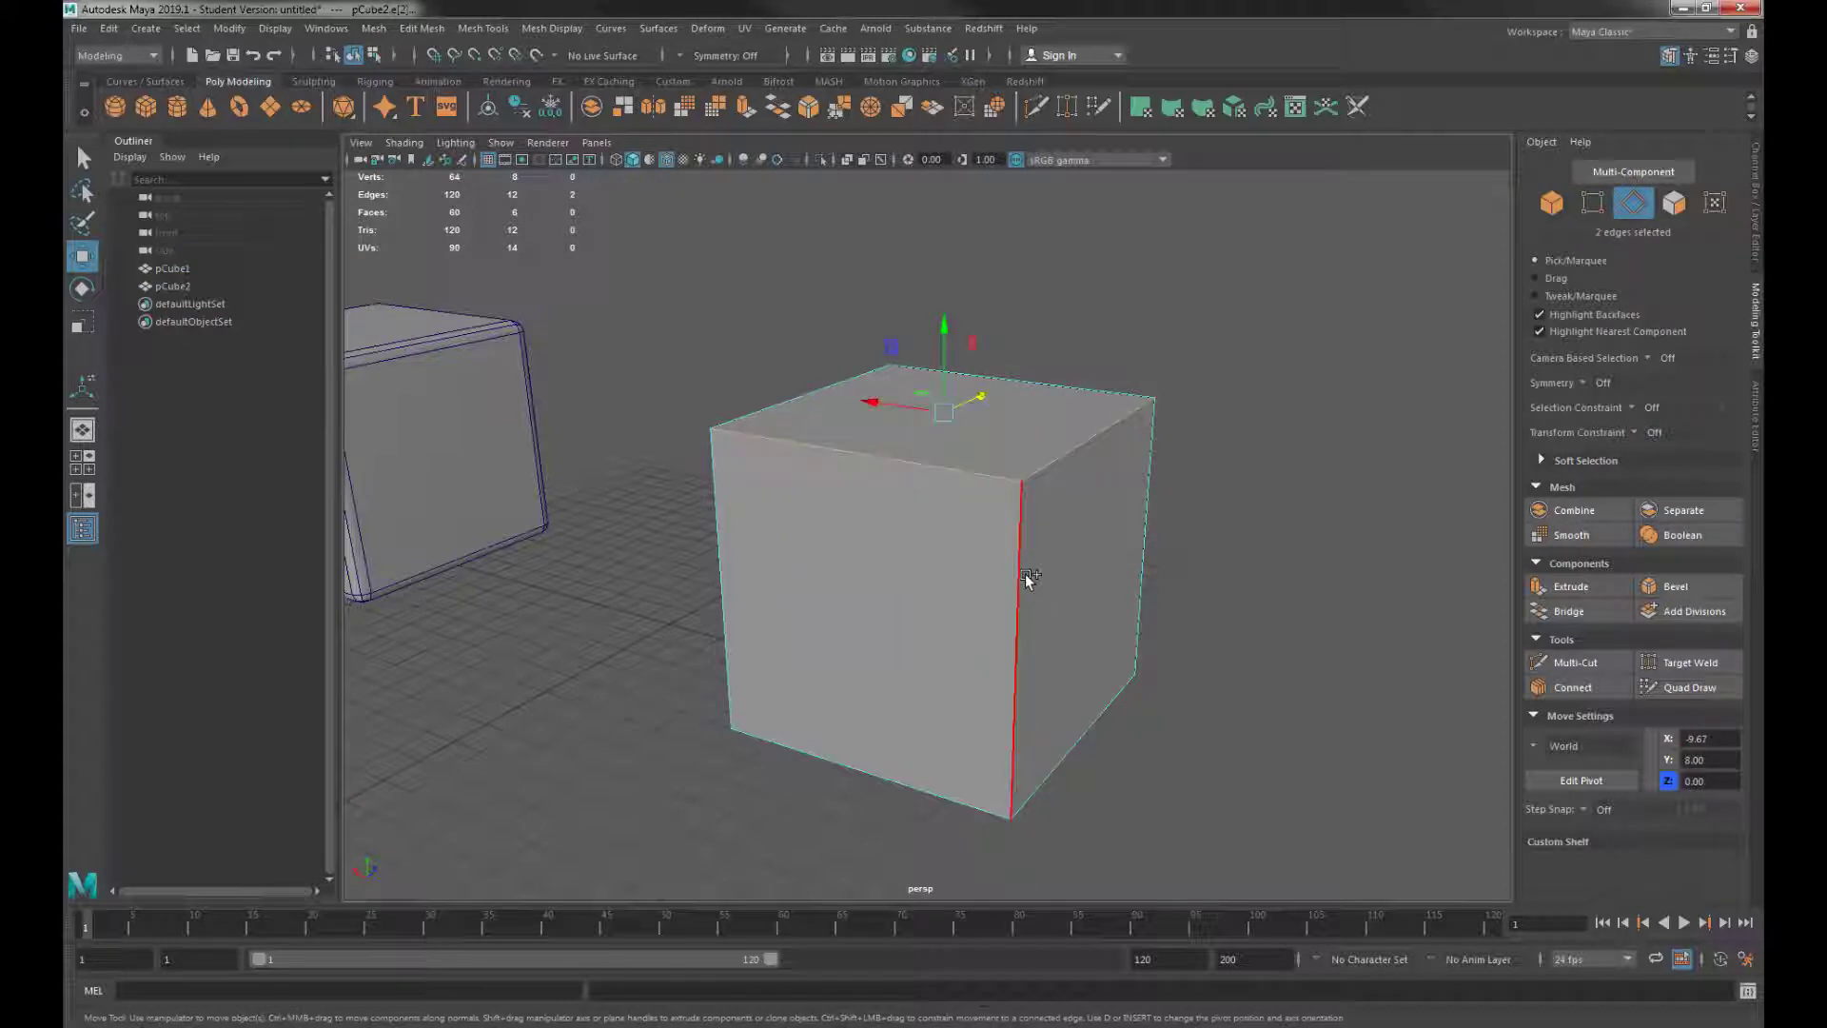
shift+click(1025, 573)
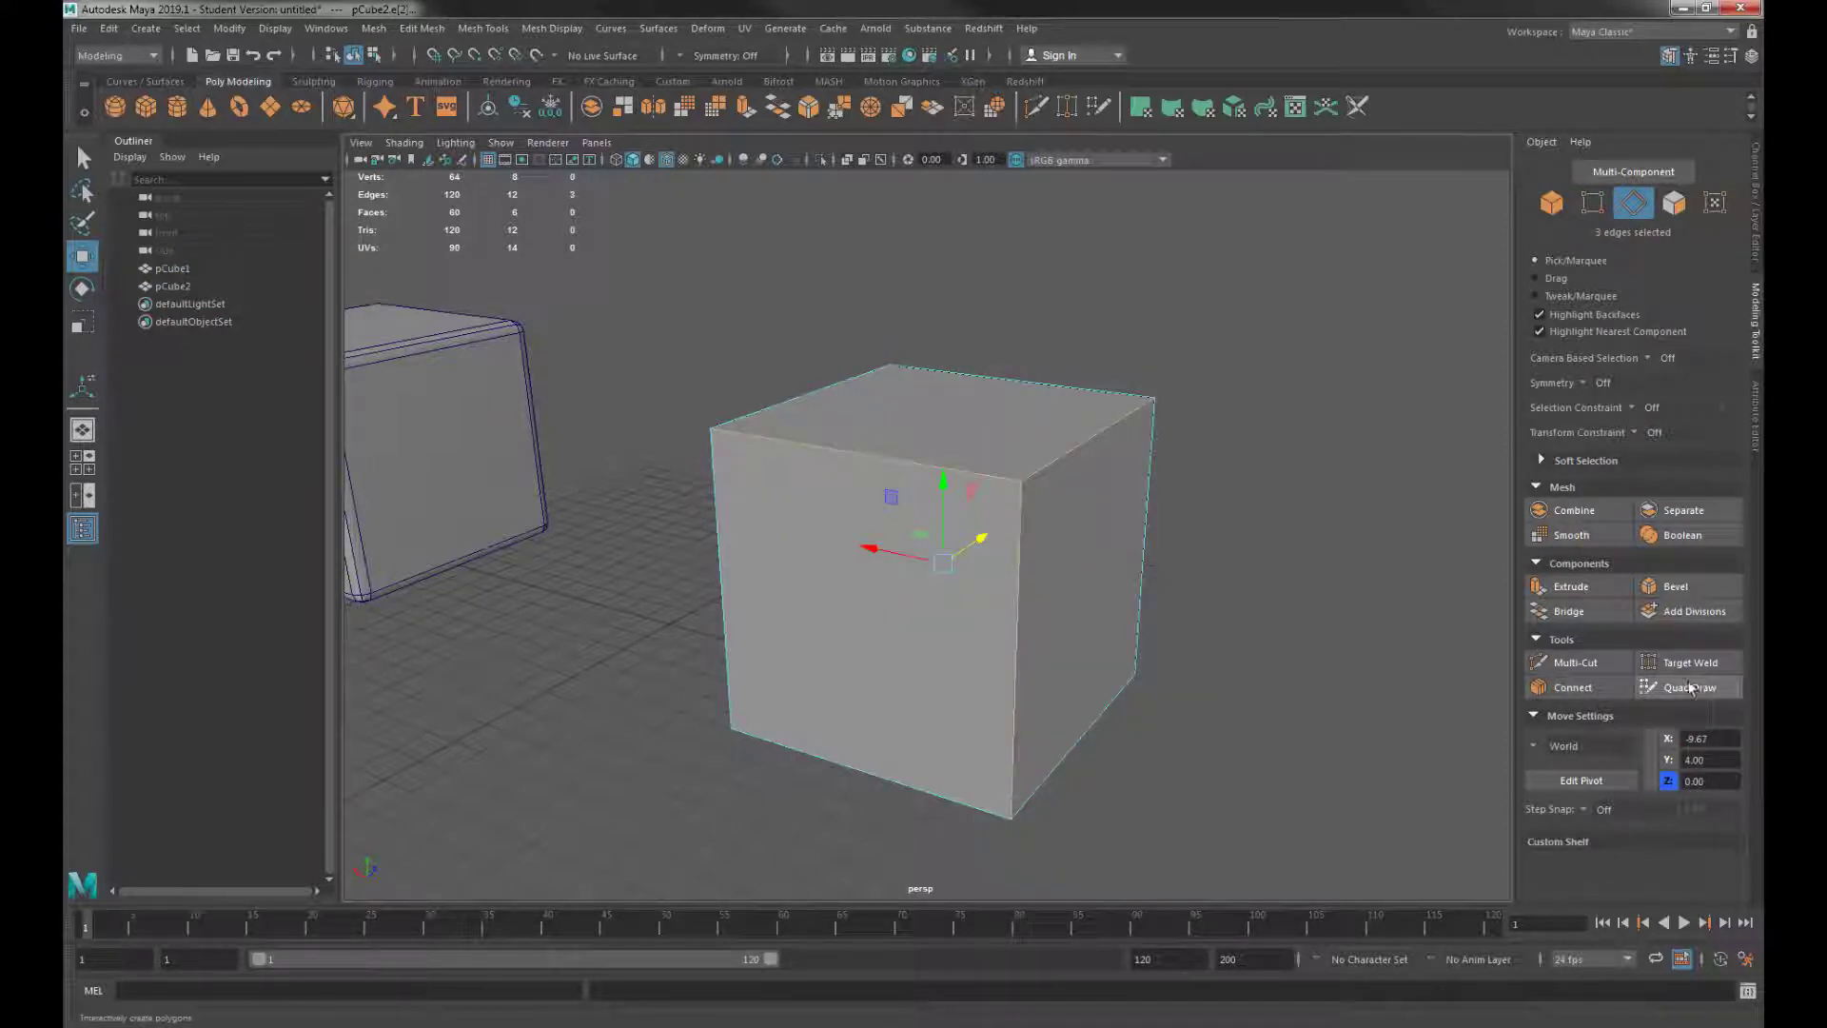
Step: Bevel the three selected edges of pCube2 with a Fraction of 0.1 and inspect where the bevel ends
click(1675, 587)
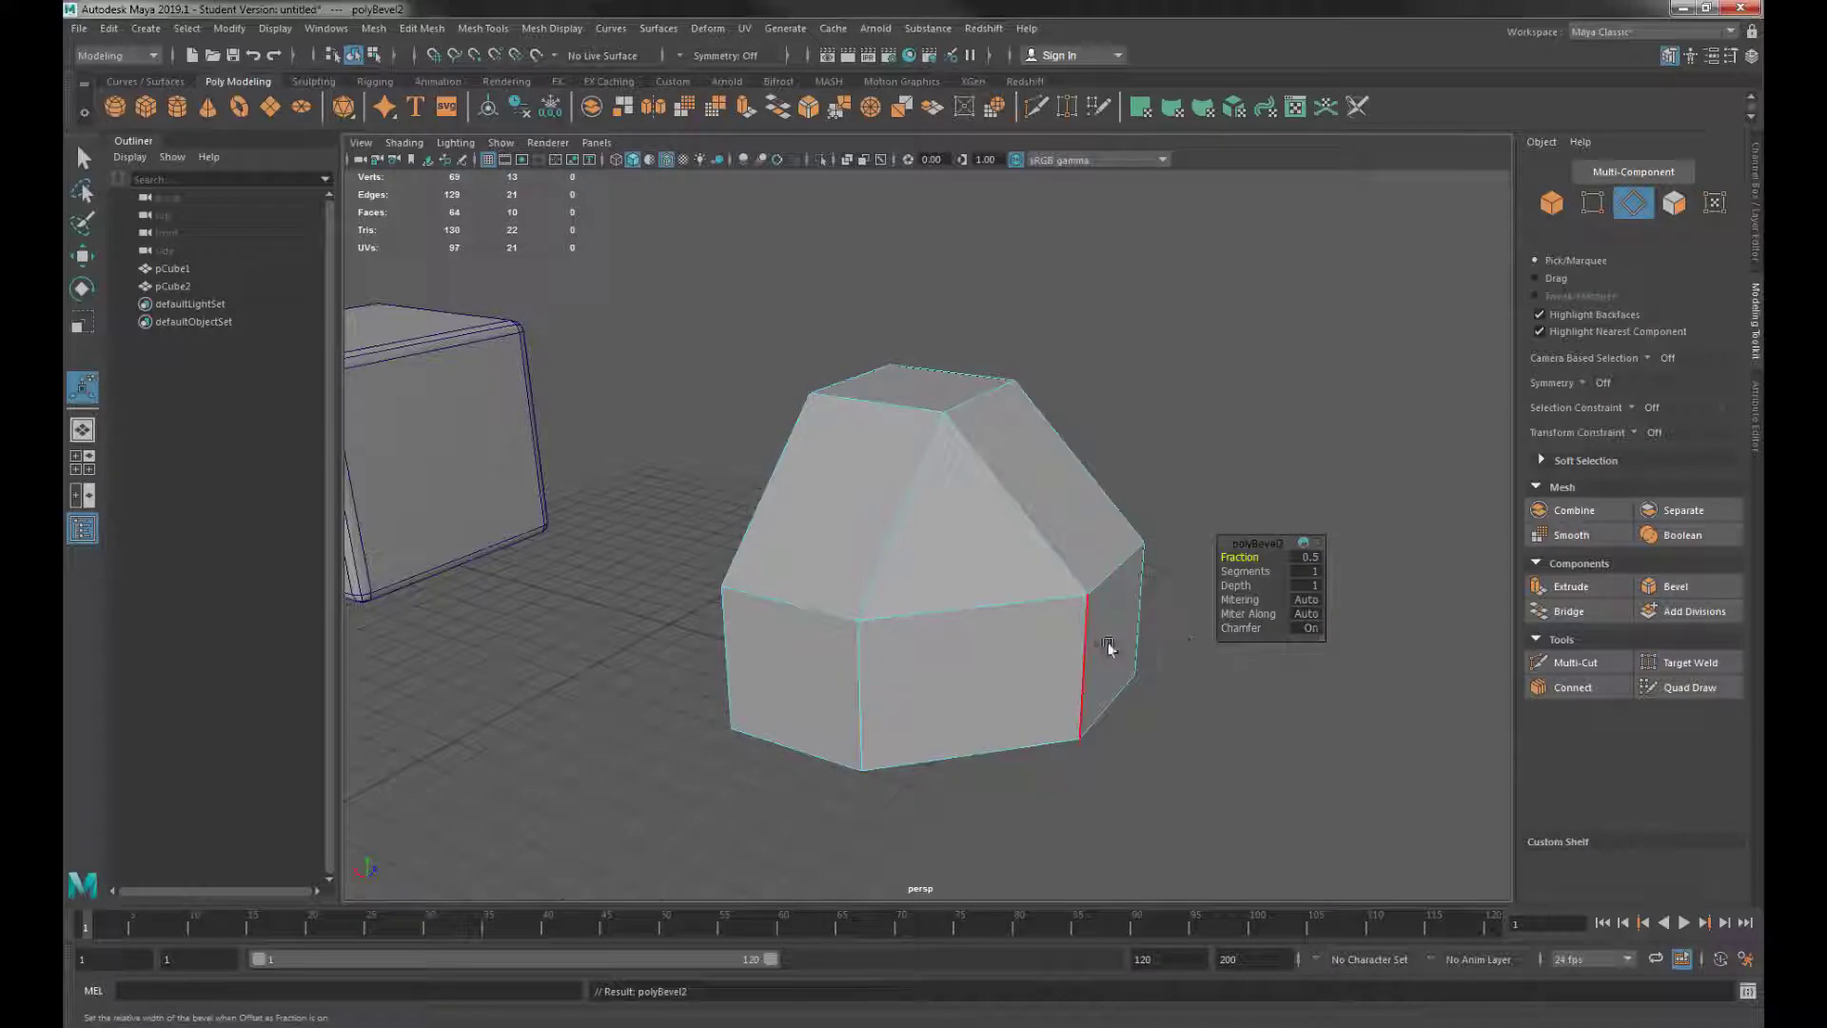
alt+drag(1109, 647, 1234, 558)
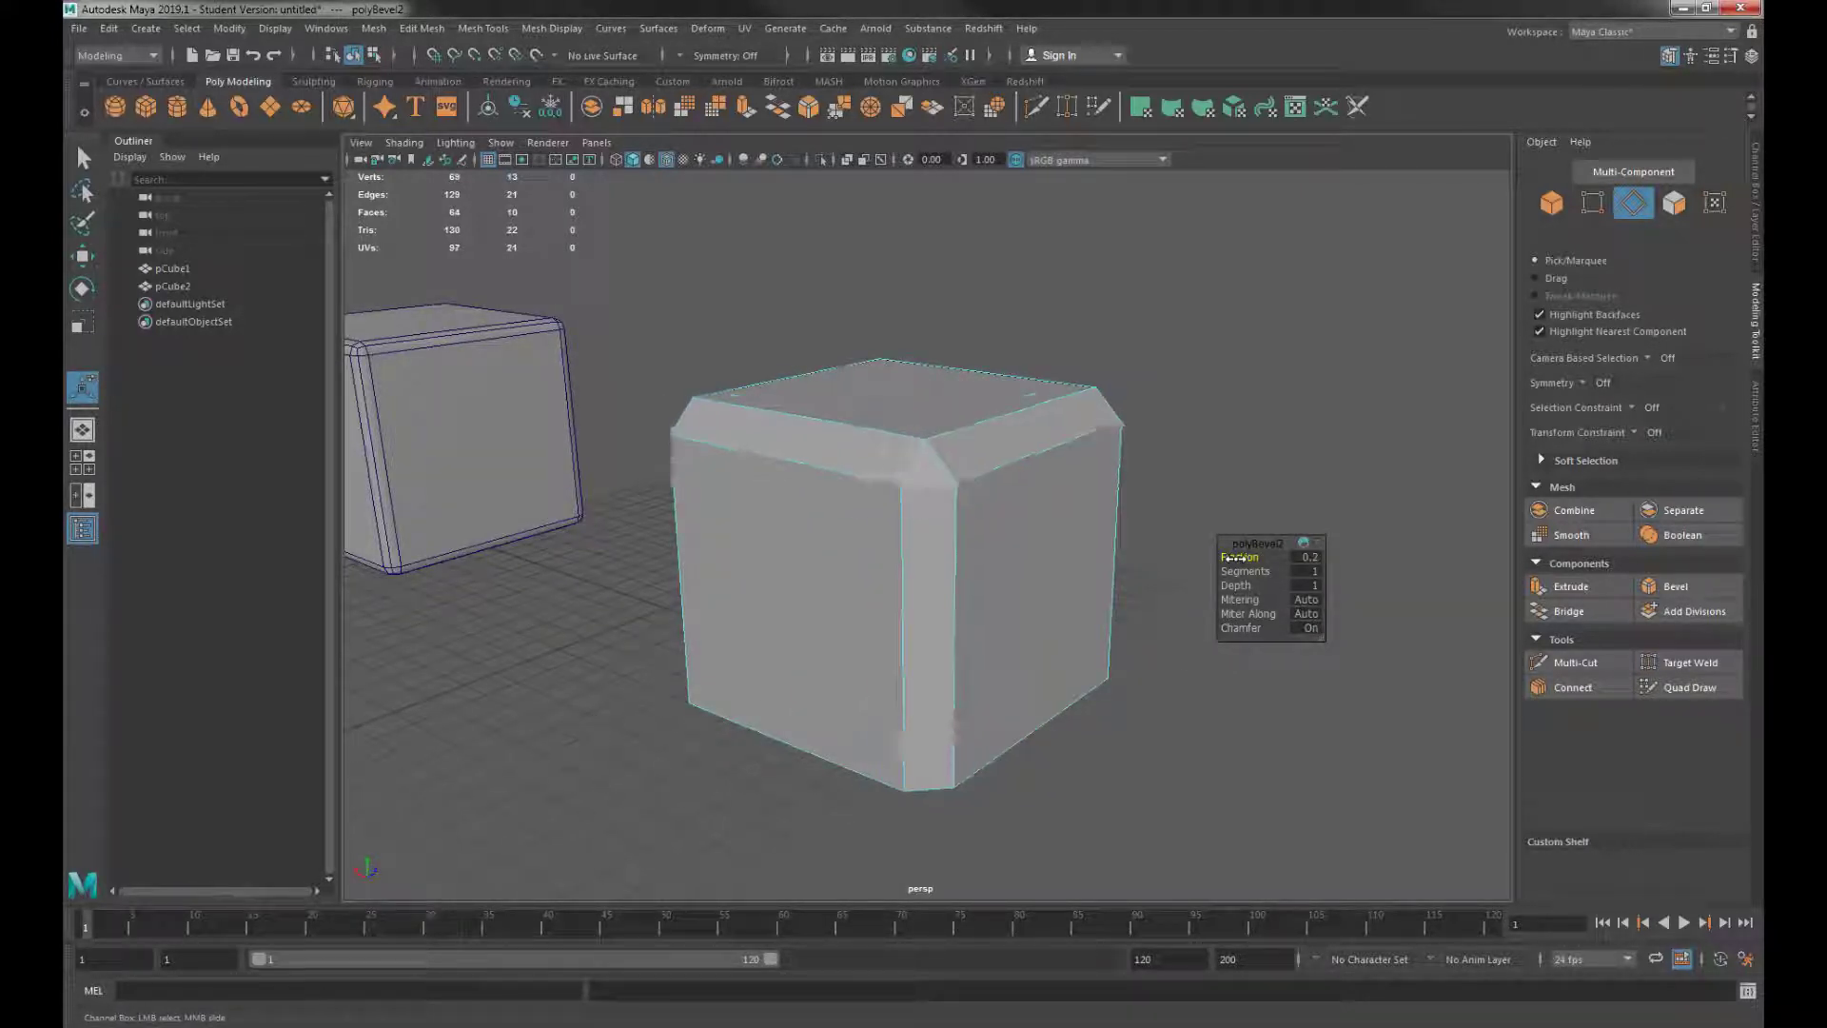
alt+drag(1097, 595, 898, 517)
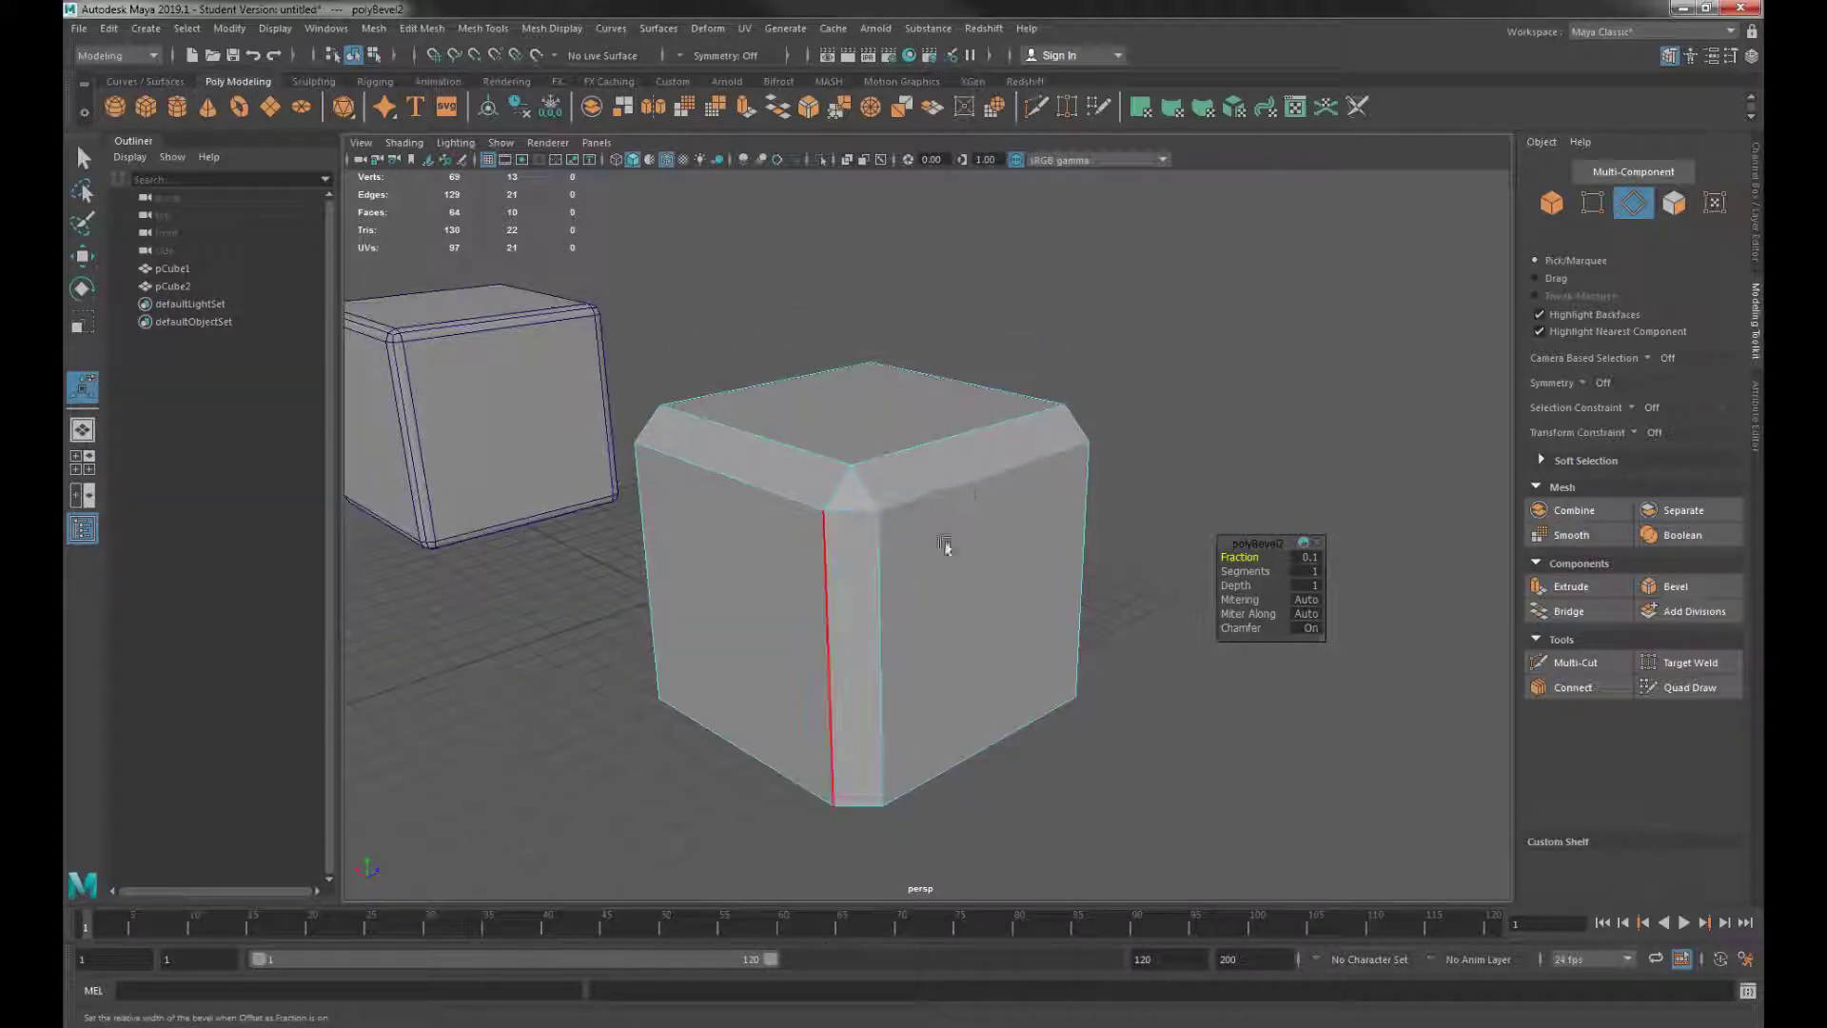
alt+drag(912, 624, 854, 433)
alt+drag(912, 610, 934, 595)
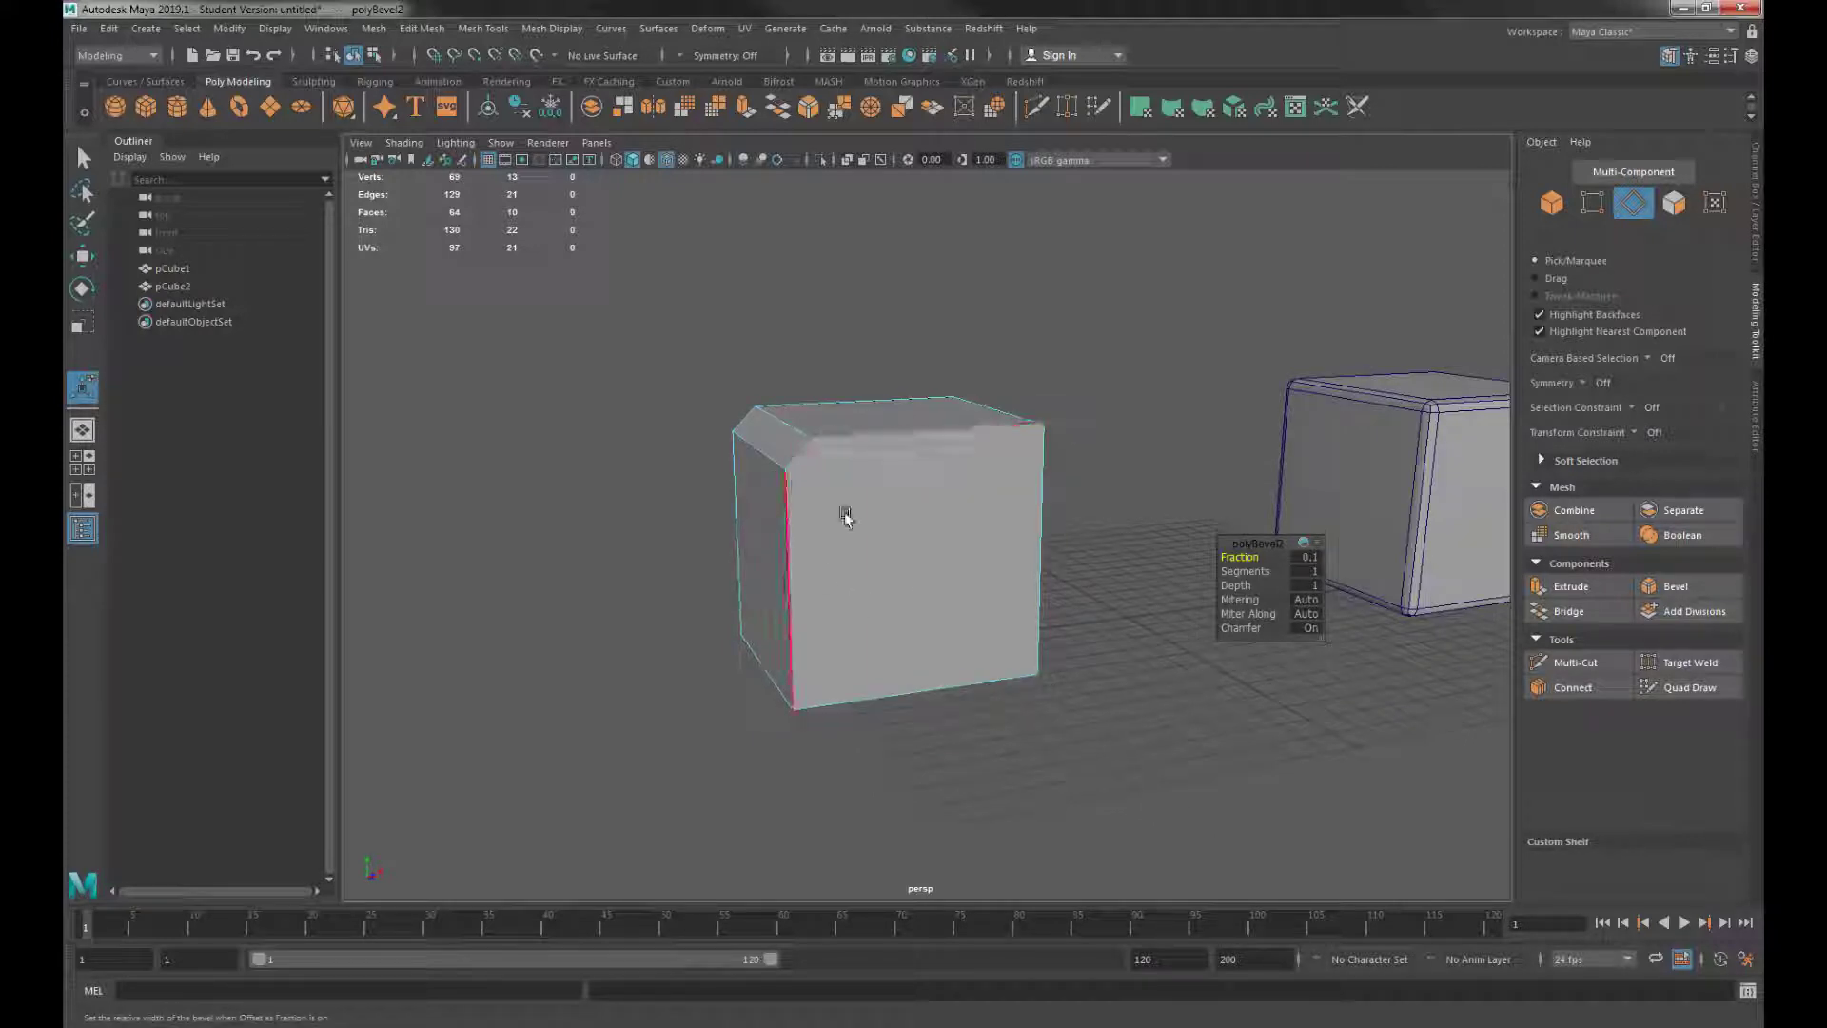
alt+drag(975, 657, 827, 655)
alt+drag(847, 528, 1009, 538)
Step: Use Multi-Cut to connect the bevel's two end vertices across the adjoining side faces through the unbevelled vertical edge of pCube2
click(1577, 662)
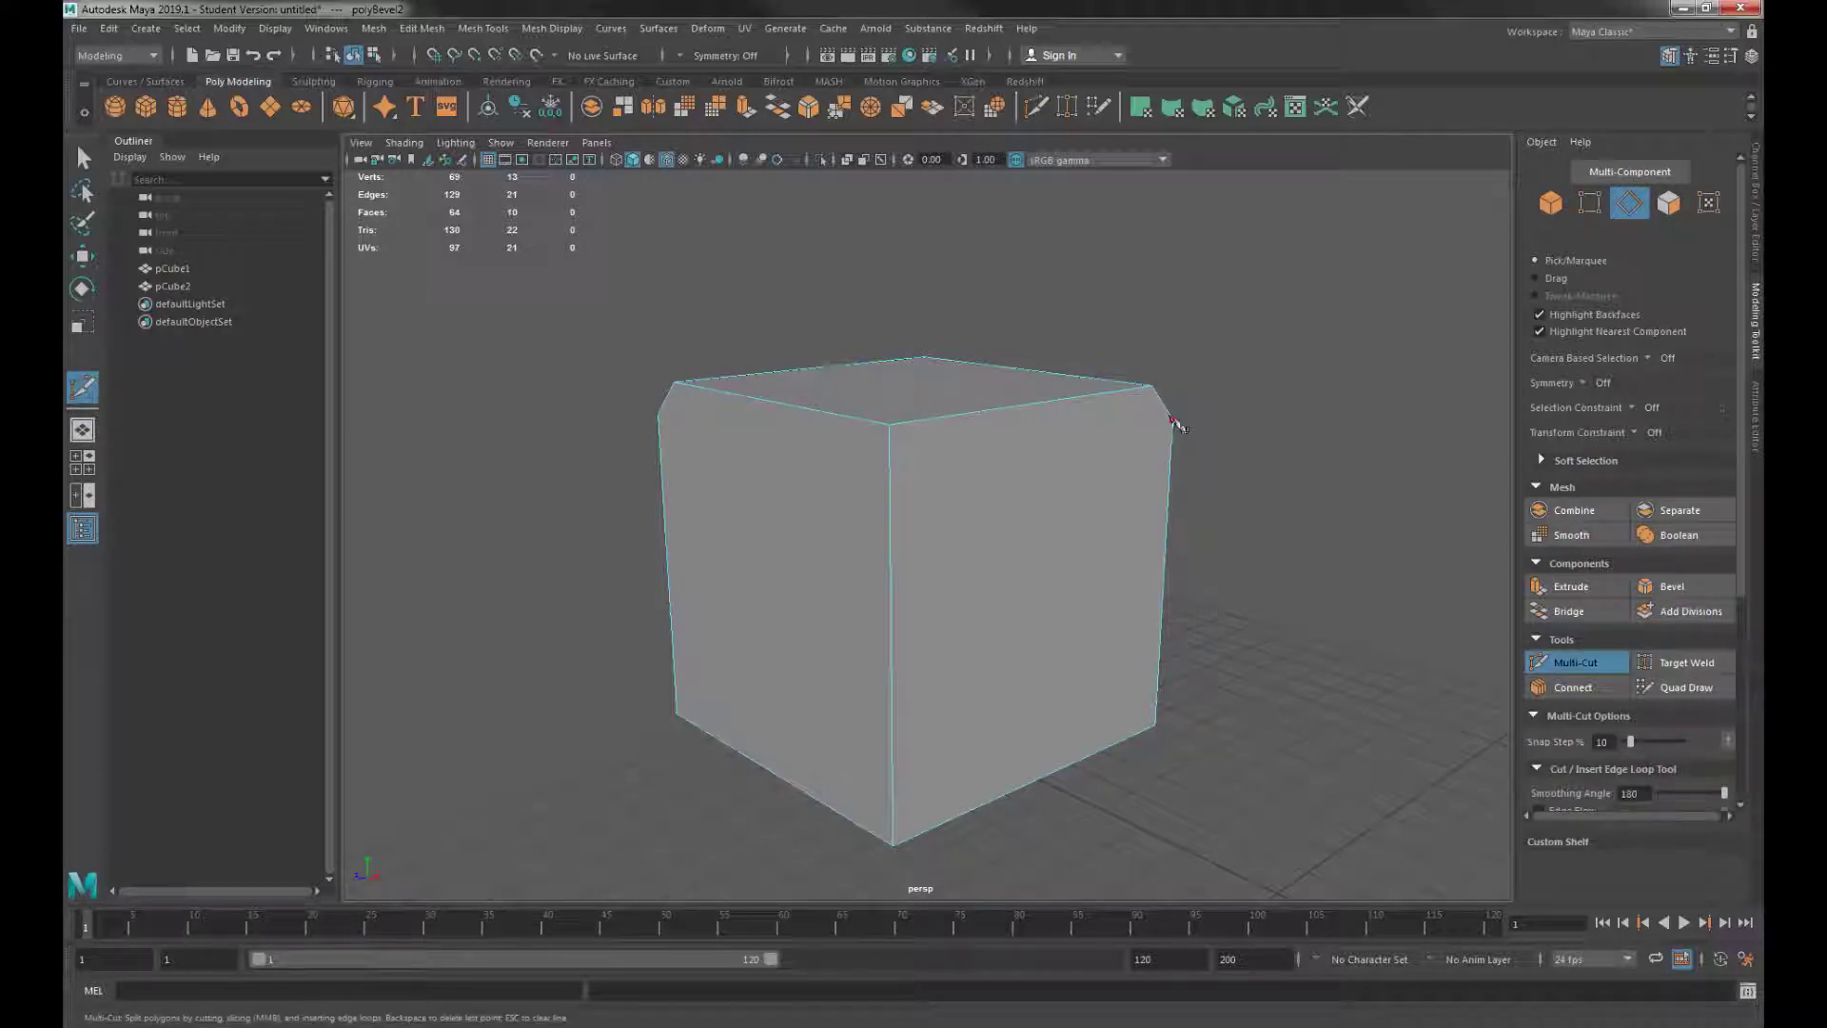
click(658, 415)
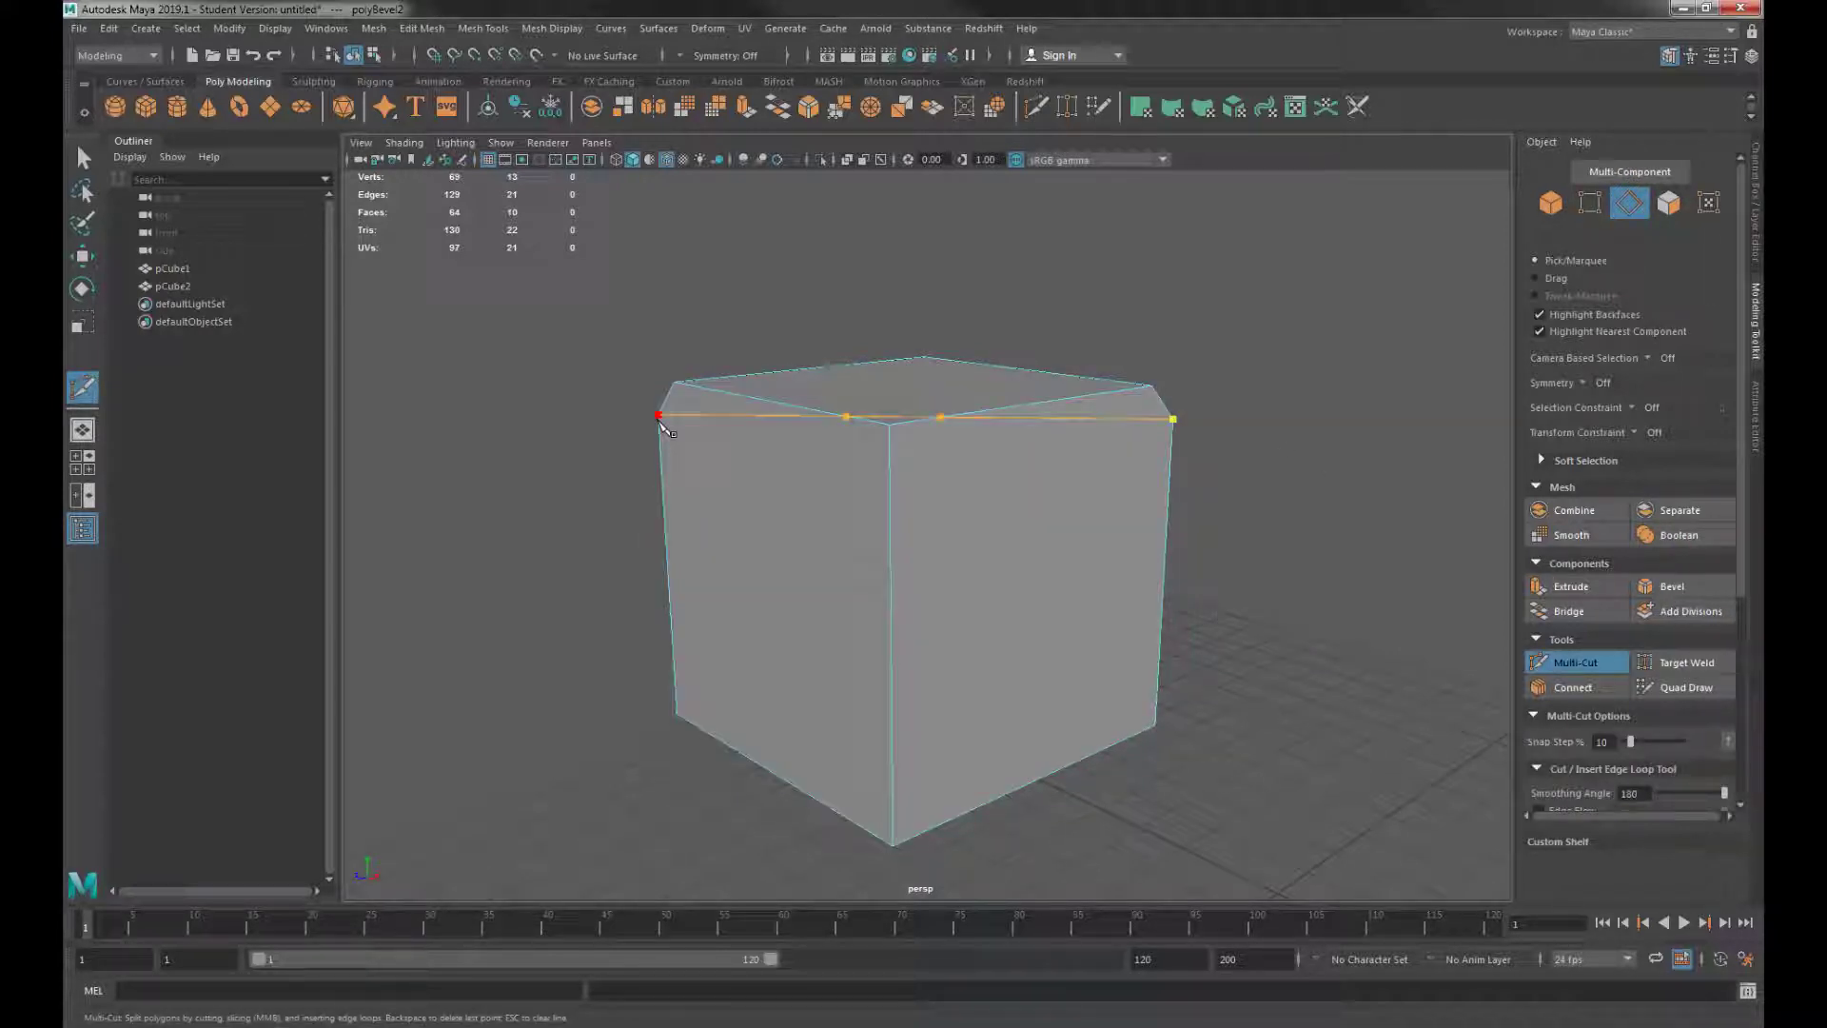
key(ctrl+z)
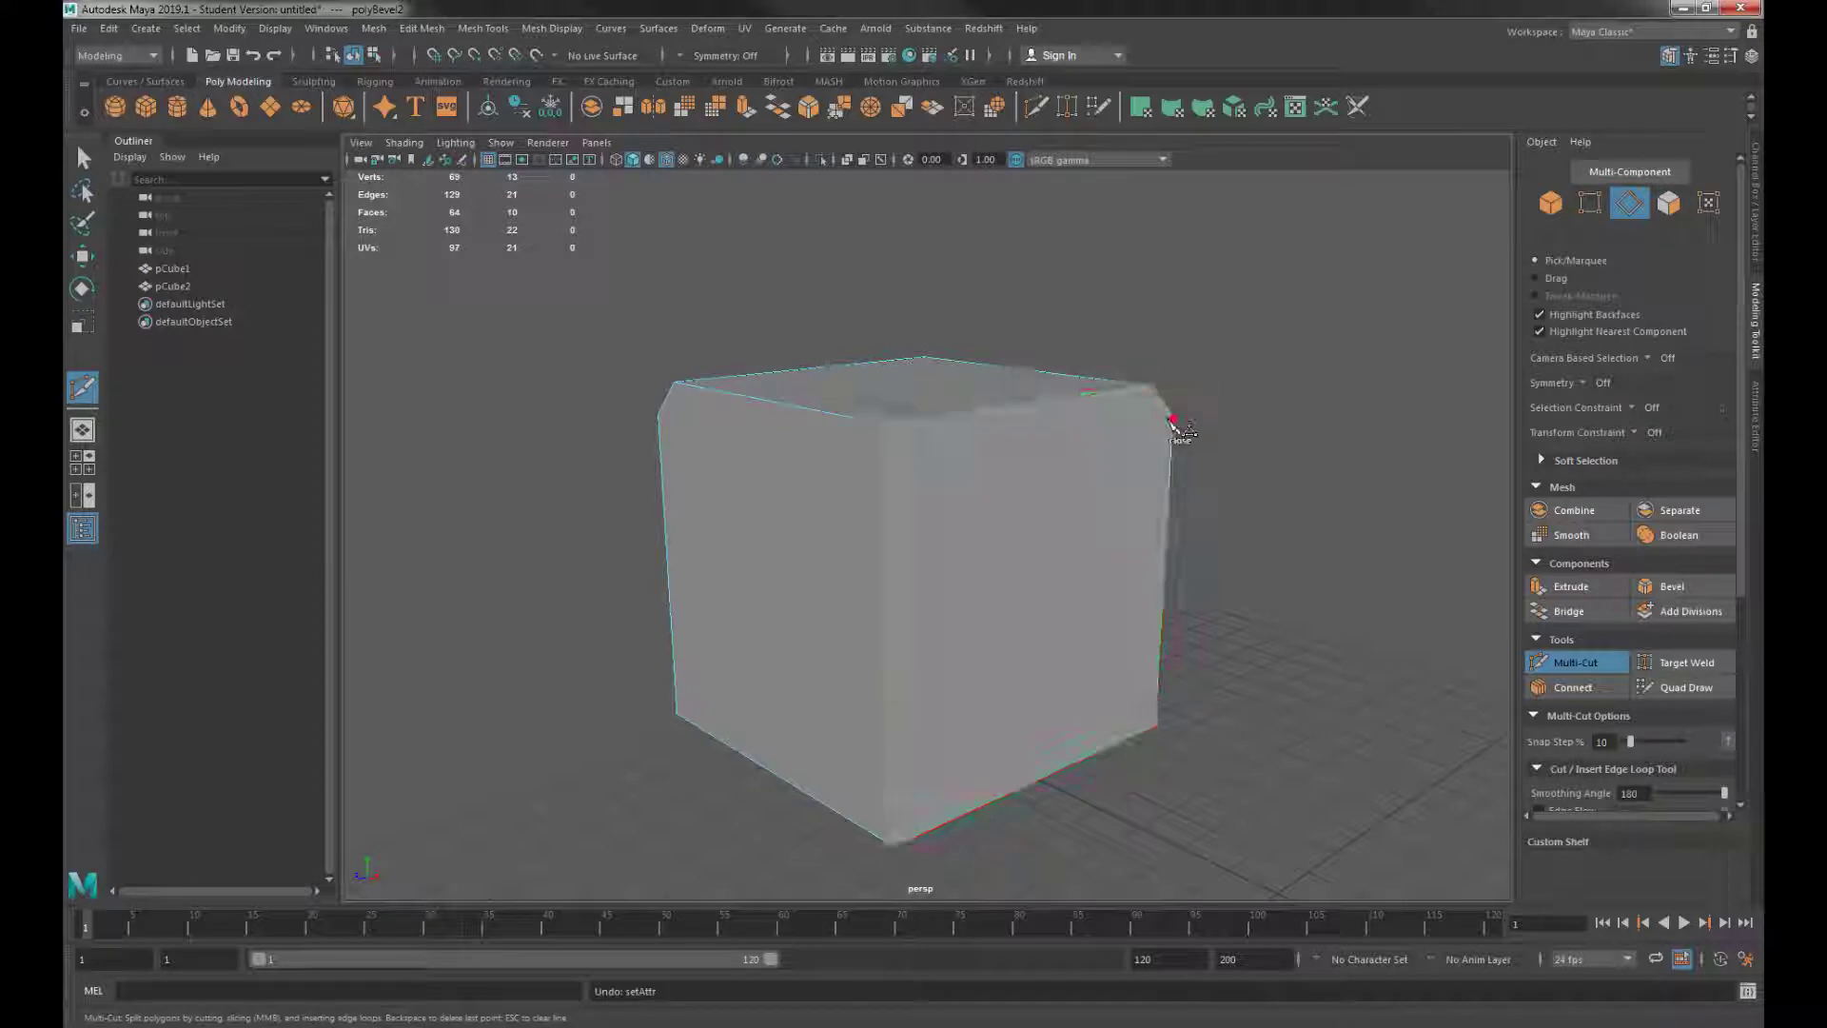
click(891, 473)
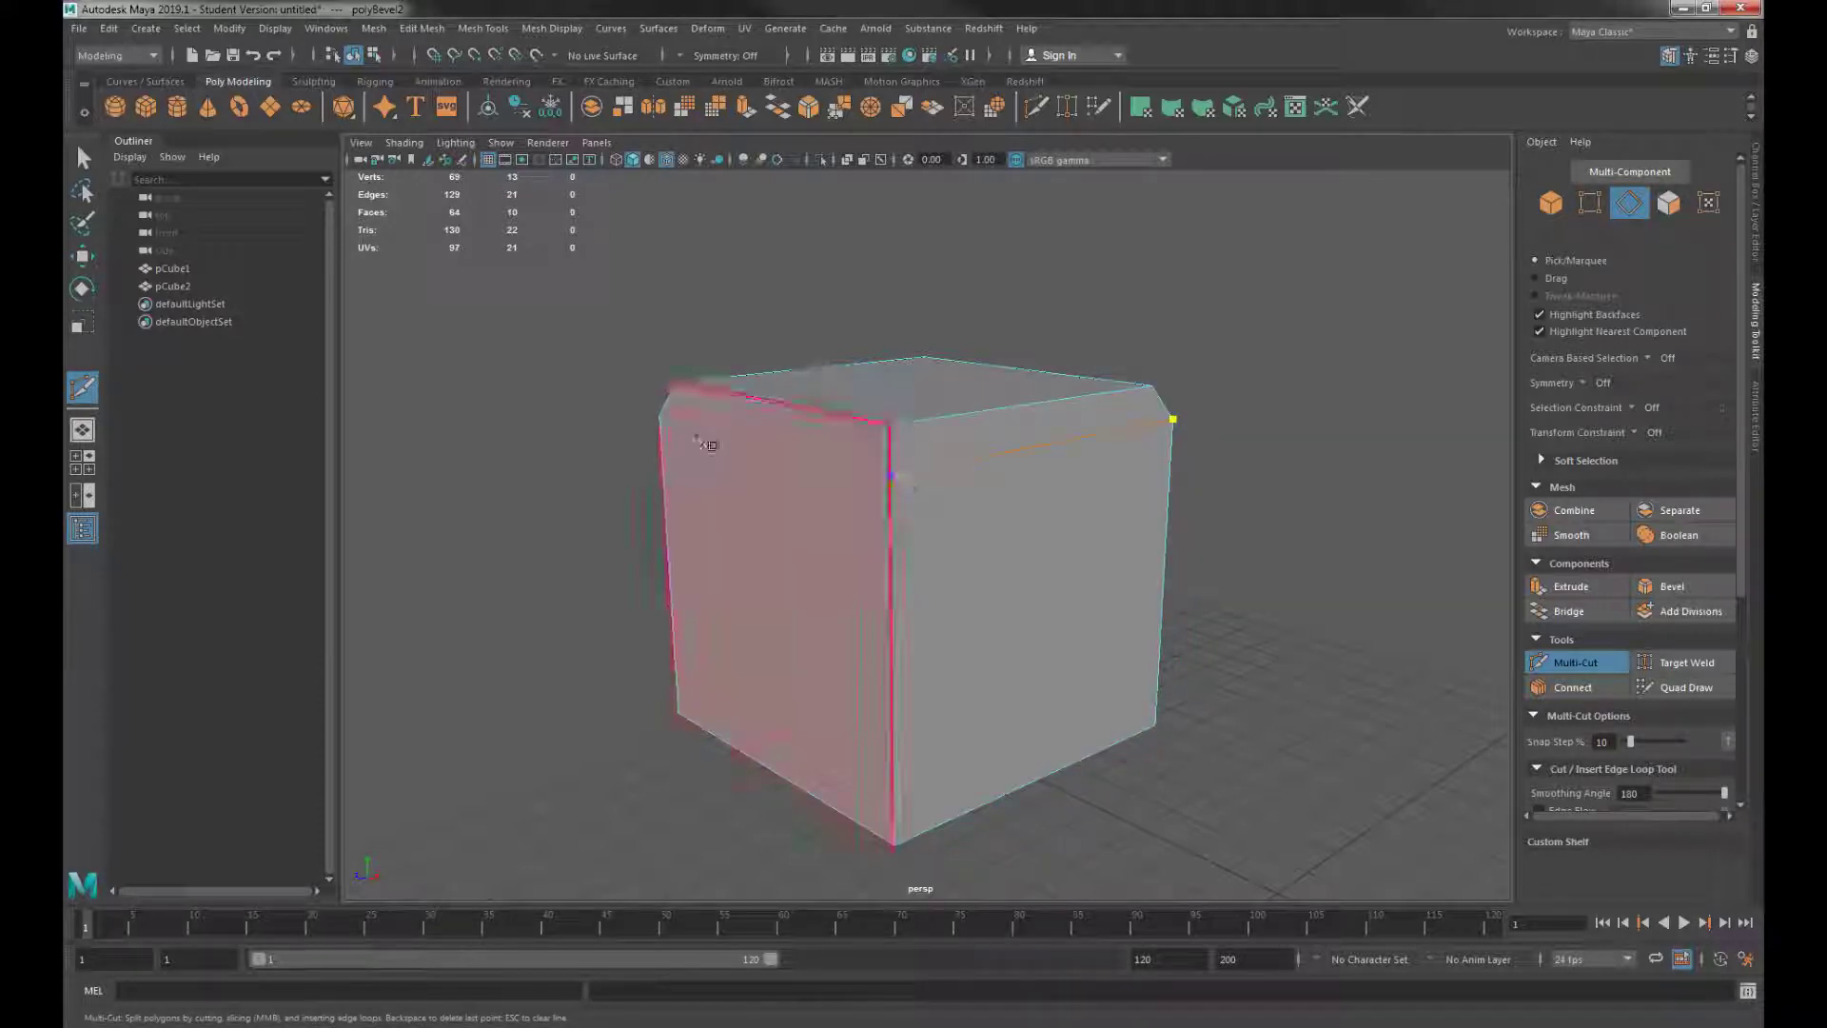
click(659, 416)
key(w)
Step: Inspect the cut from several sides and undo both the Multi-Cut and the three-edge bevel on pCube2
alt+drag(911, 569, 949, 733)
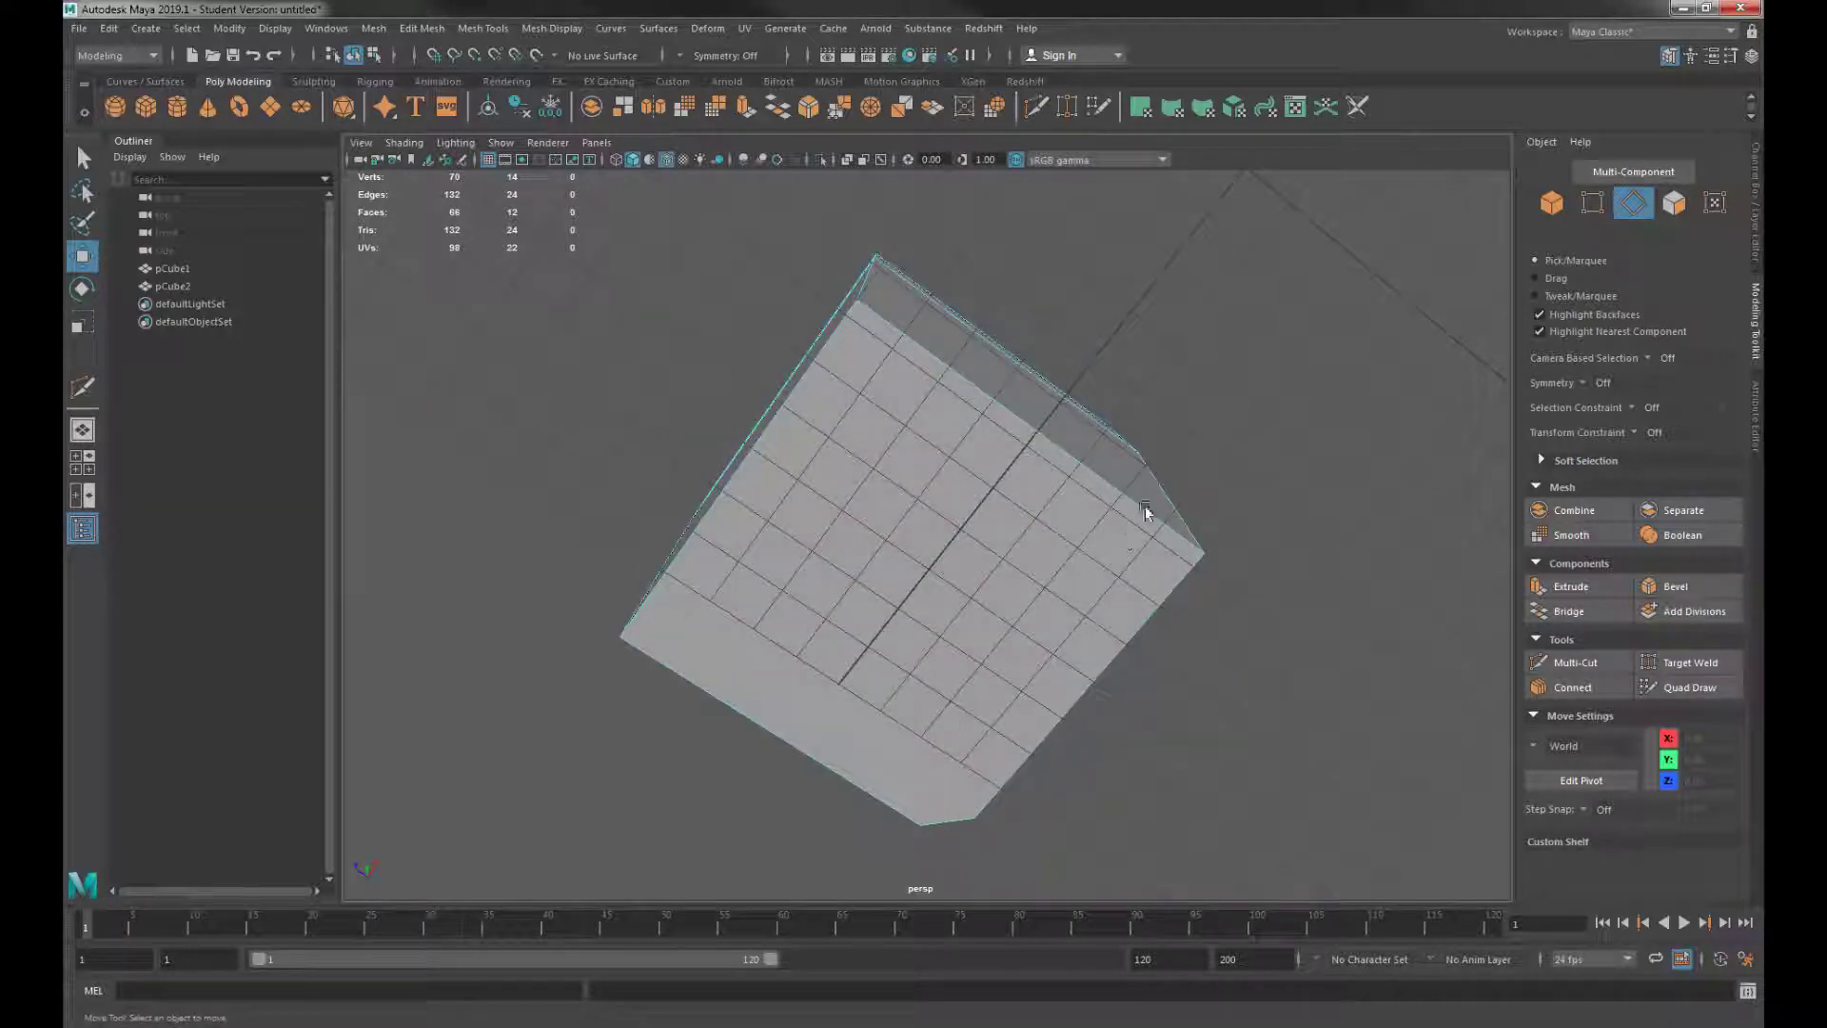
alt+drag(1144, 510, 861, 497)
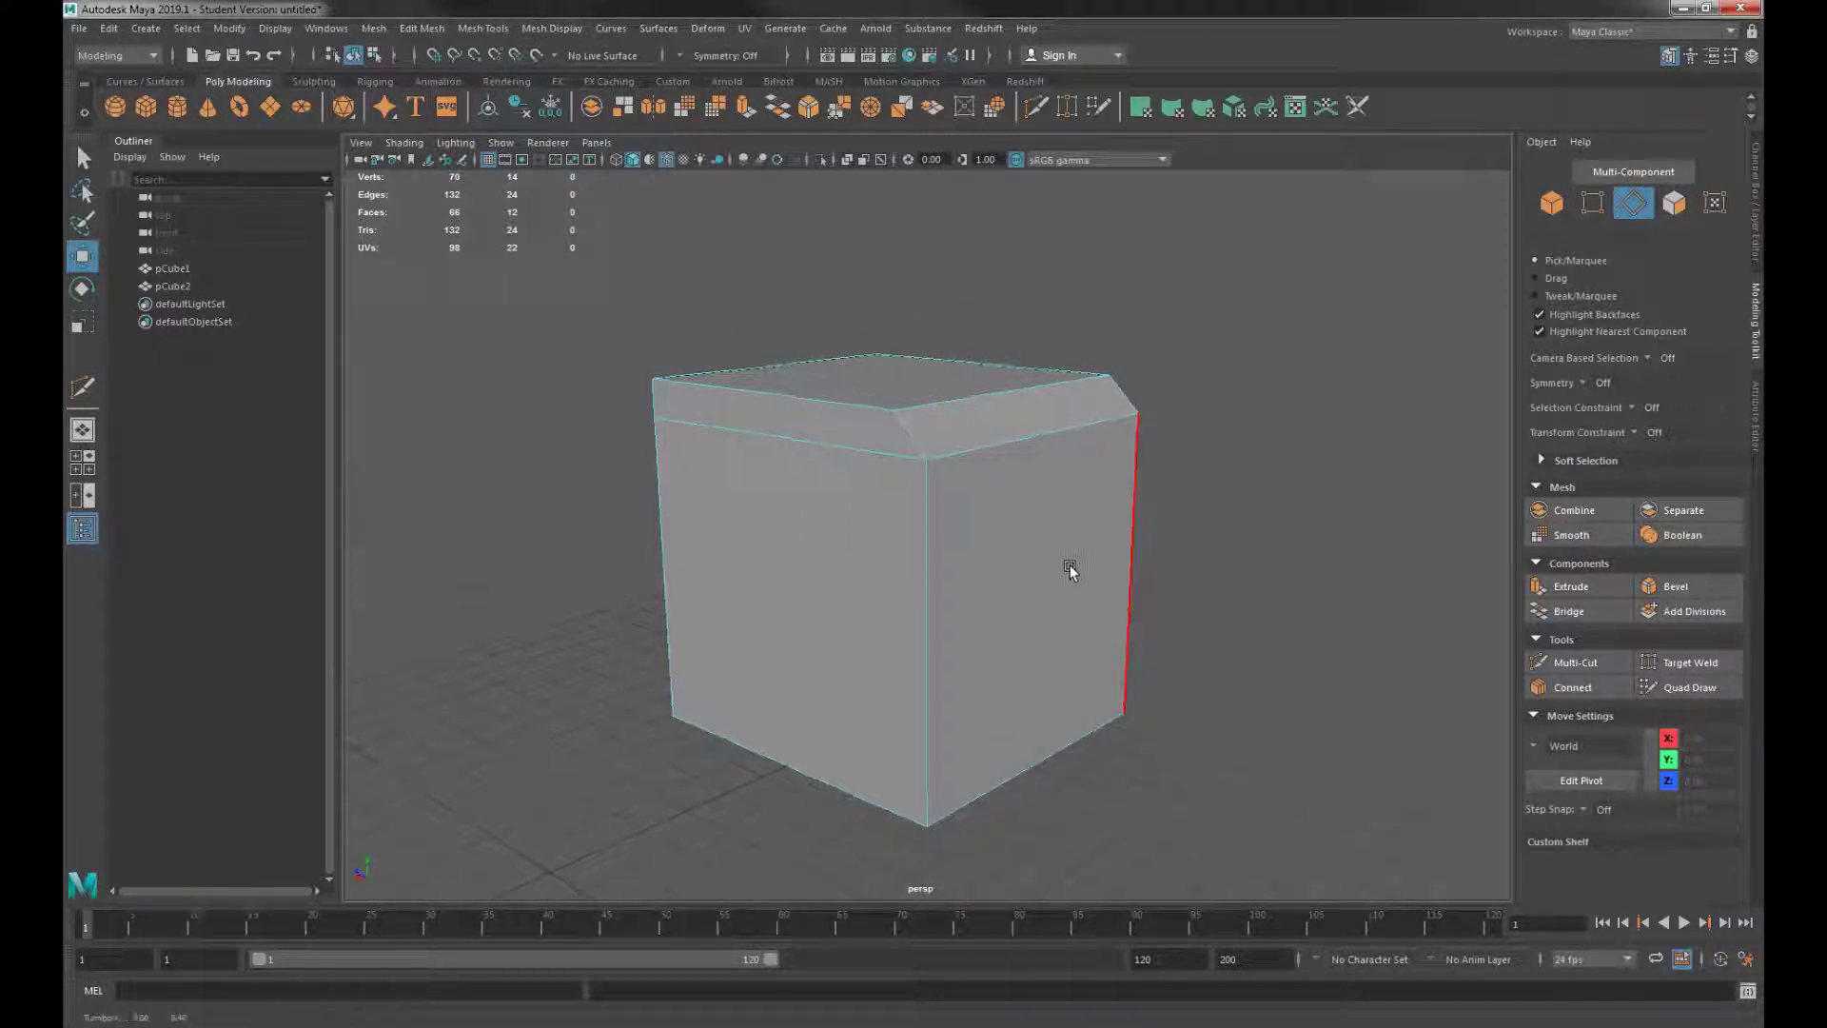
alt+drag(1070, 569, 861, 573)
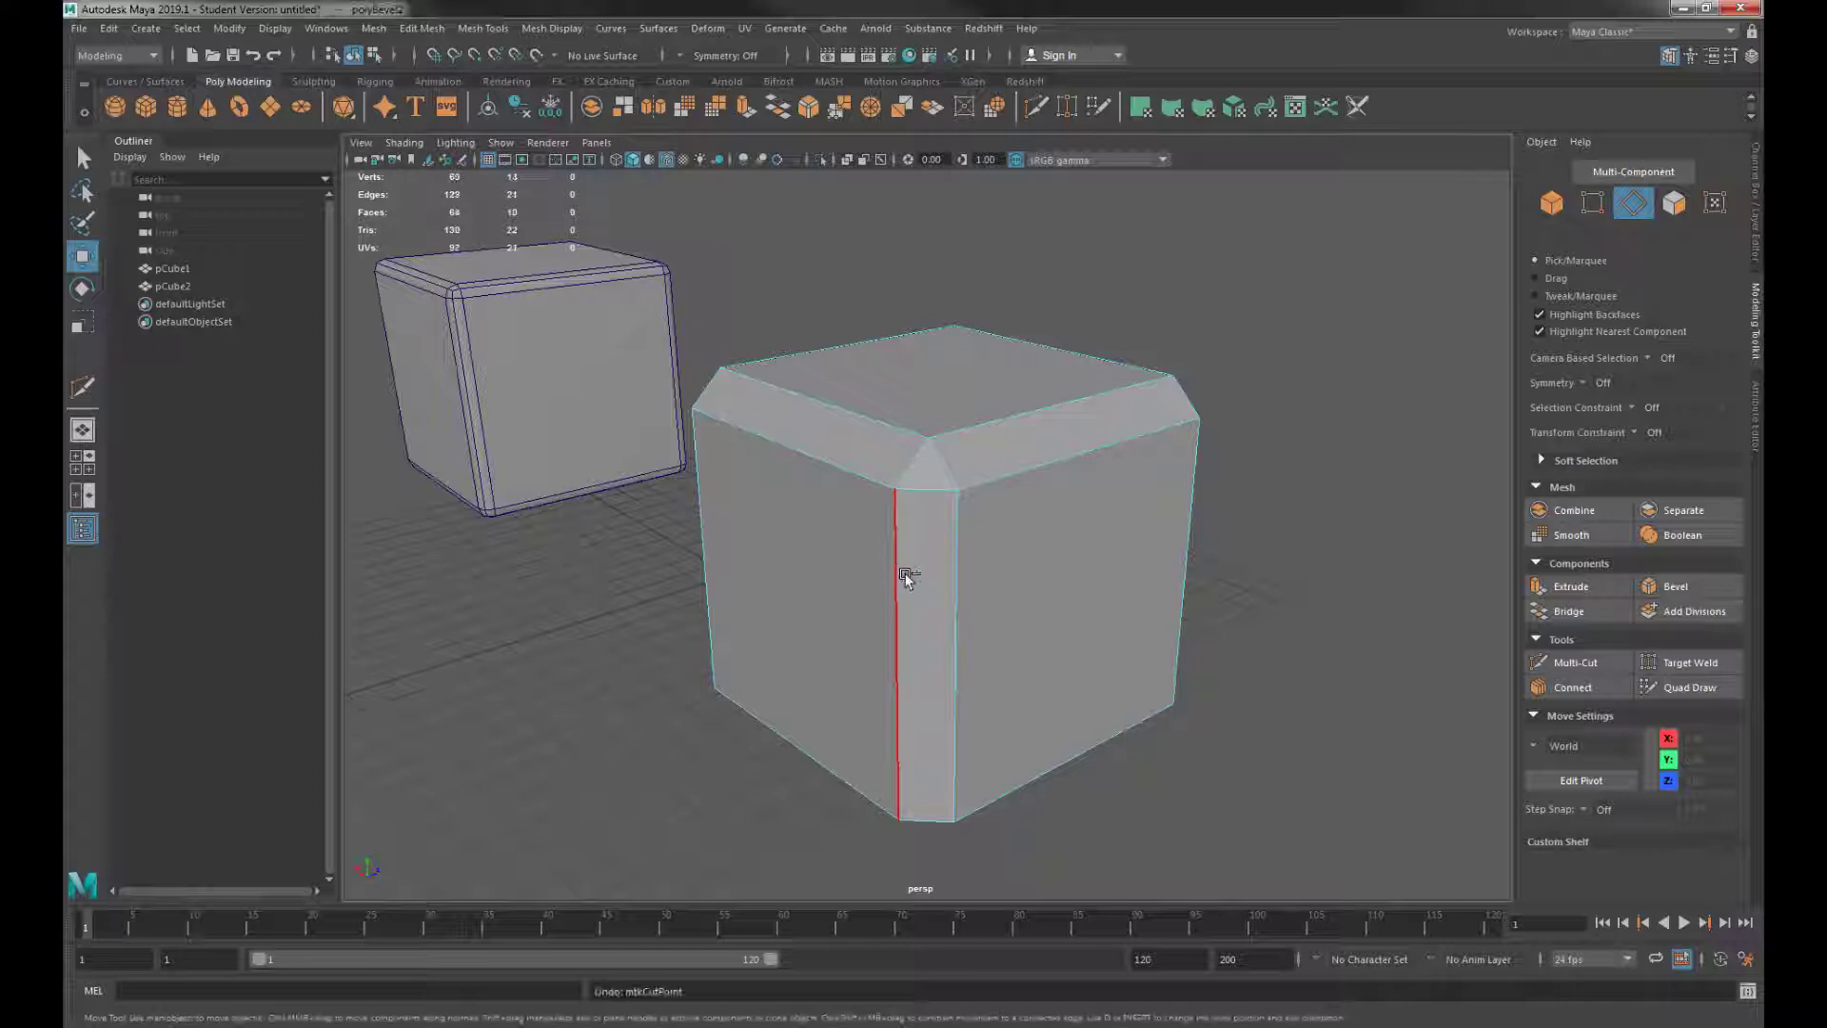
key(ctrl+z)
key(ctrl+z)
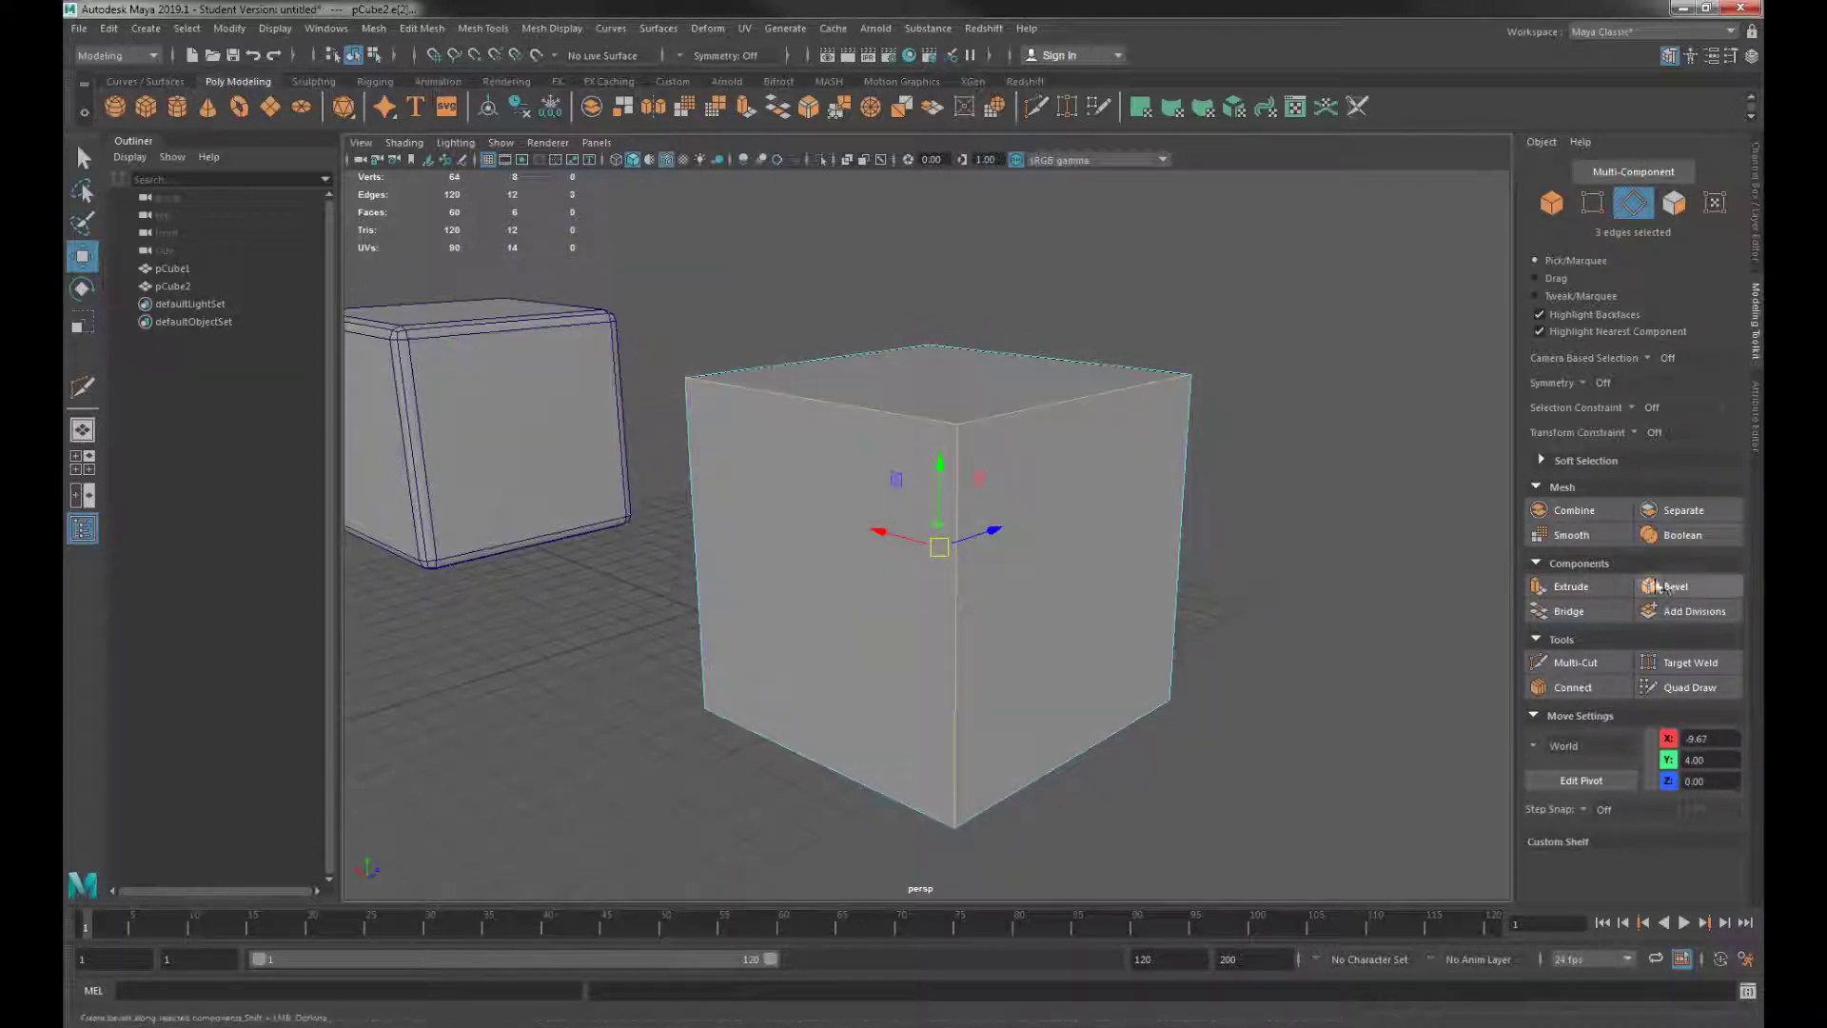
Step: Bevel the three selected edges of pCube2 with a Fraction of 0.1 and 2 segments
click(1673, 586)
drag(1239, 557, 1237, 557)
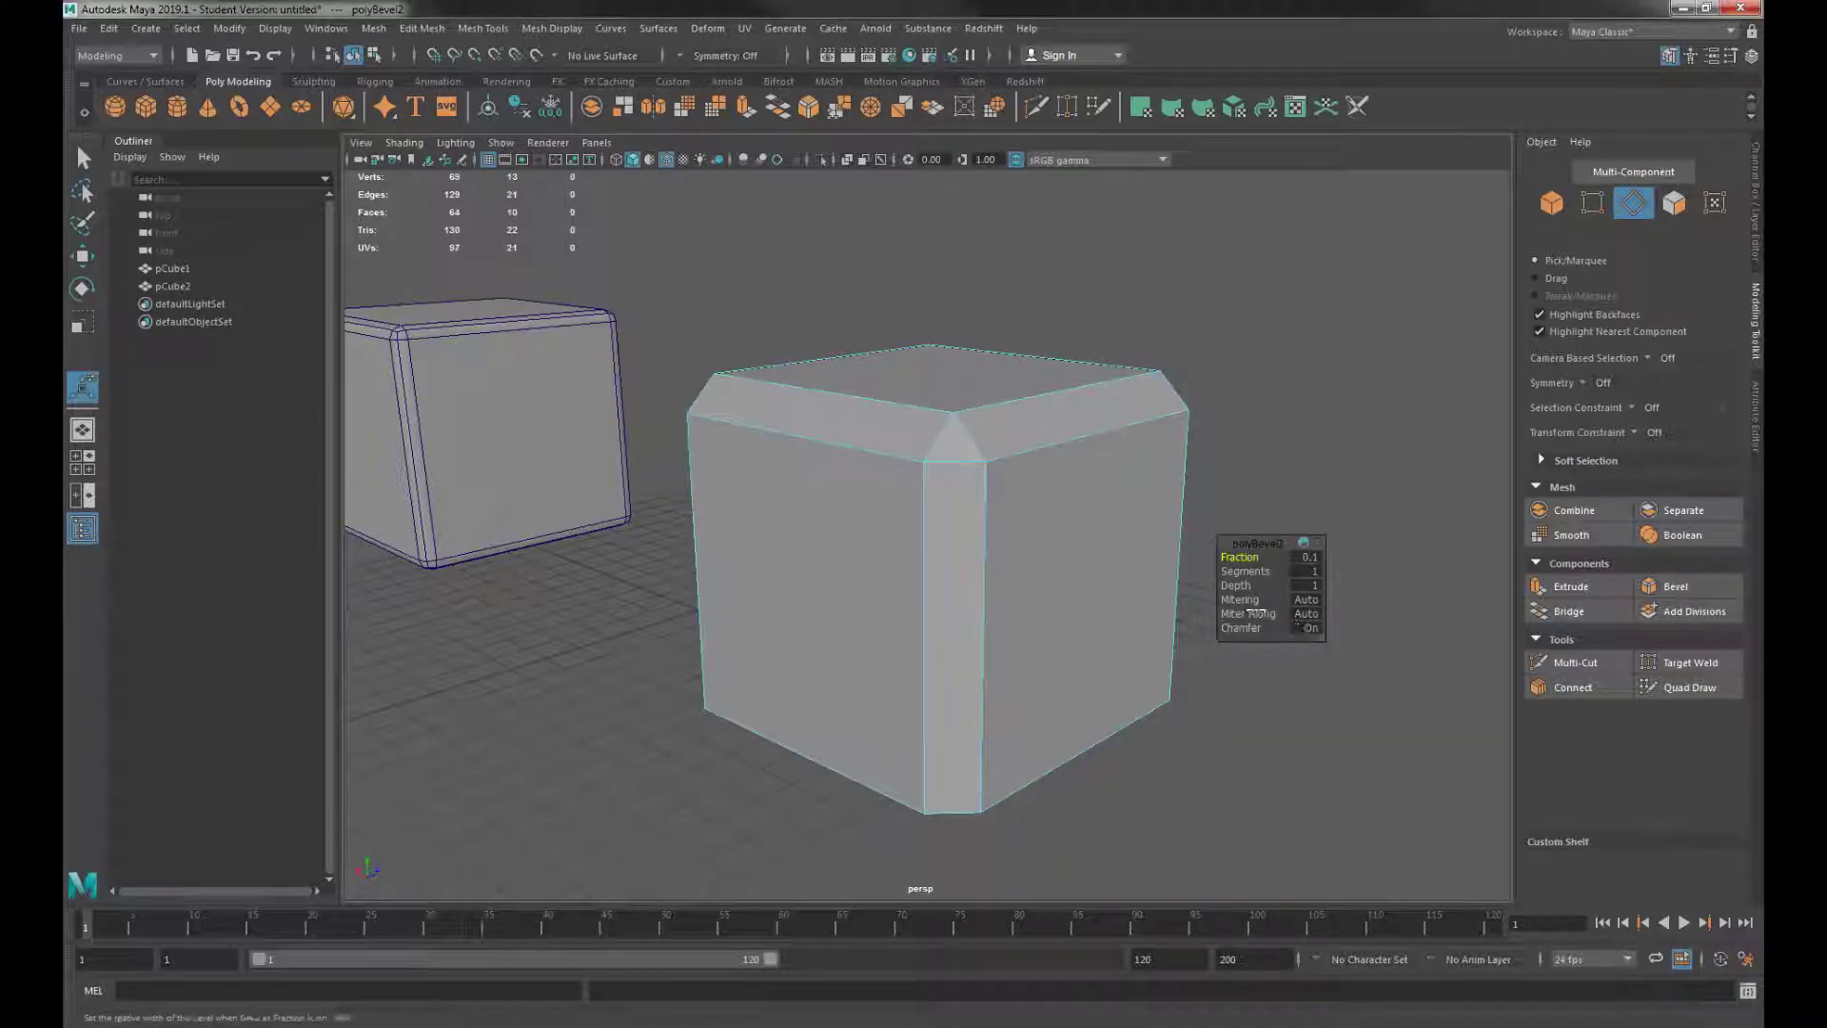
drag(1238, 571, 1242, 572)
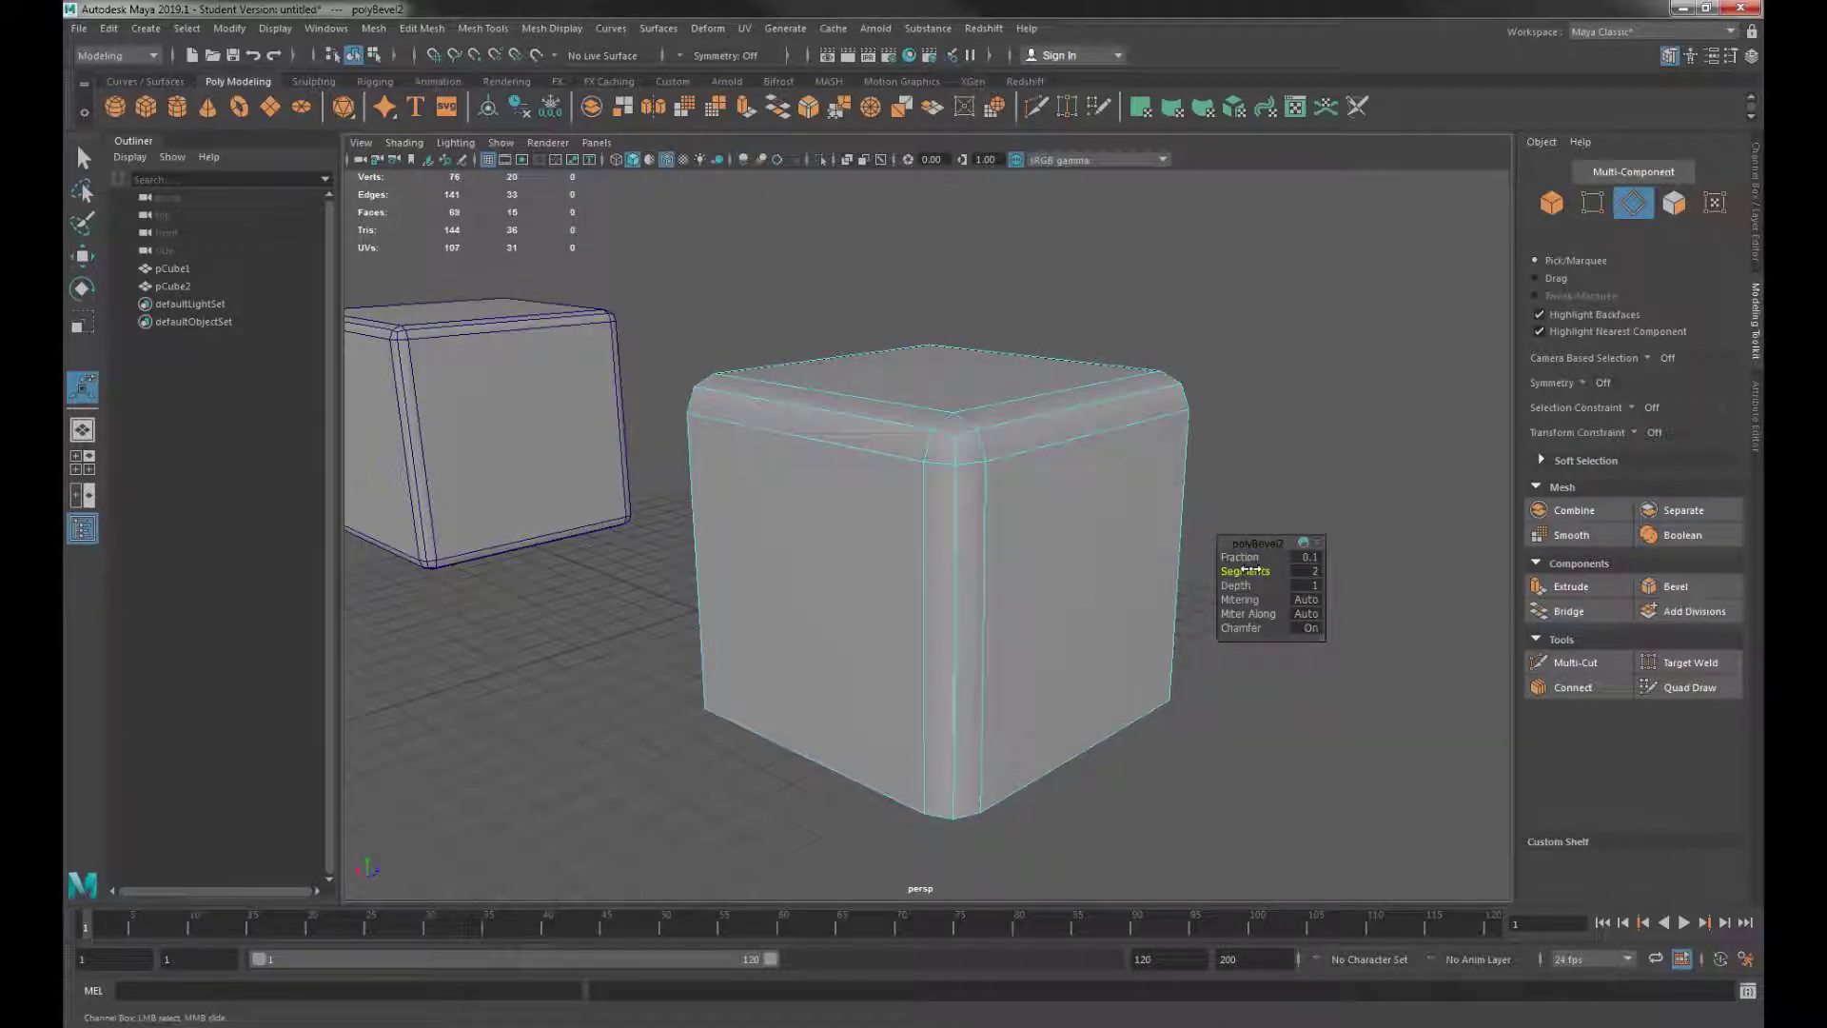
Step: Examine the partially bevelled cube from several sides and compare it with the fully bevelled cube
alt+drag(835, 534, 1081, 542)
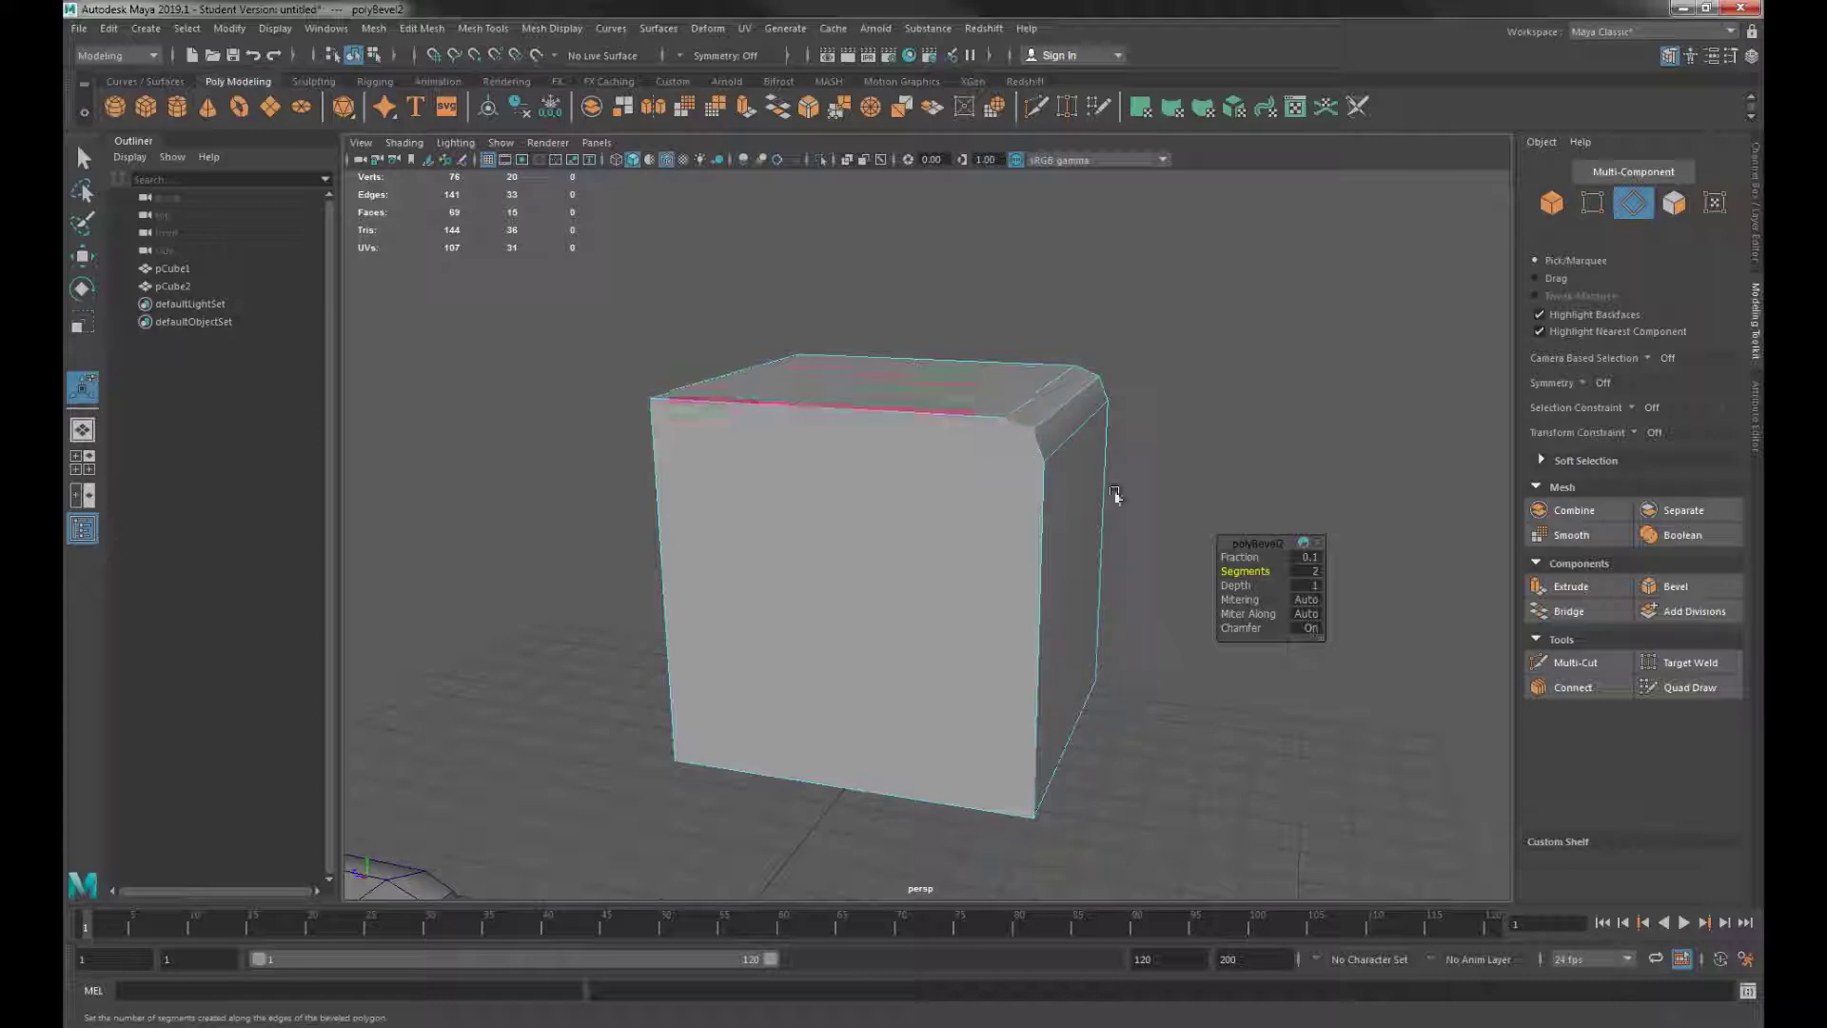
alt+drag(1084, 560, 877, 583)
scroll(876, 583, down, 3)
alt+middle_drag(876, 584, 1027, 563)
alt+drag(1027, 562, 1057, 614)
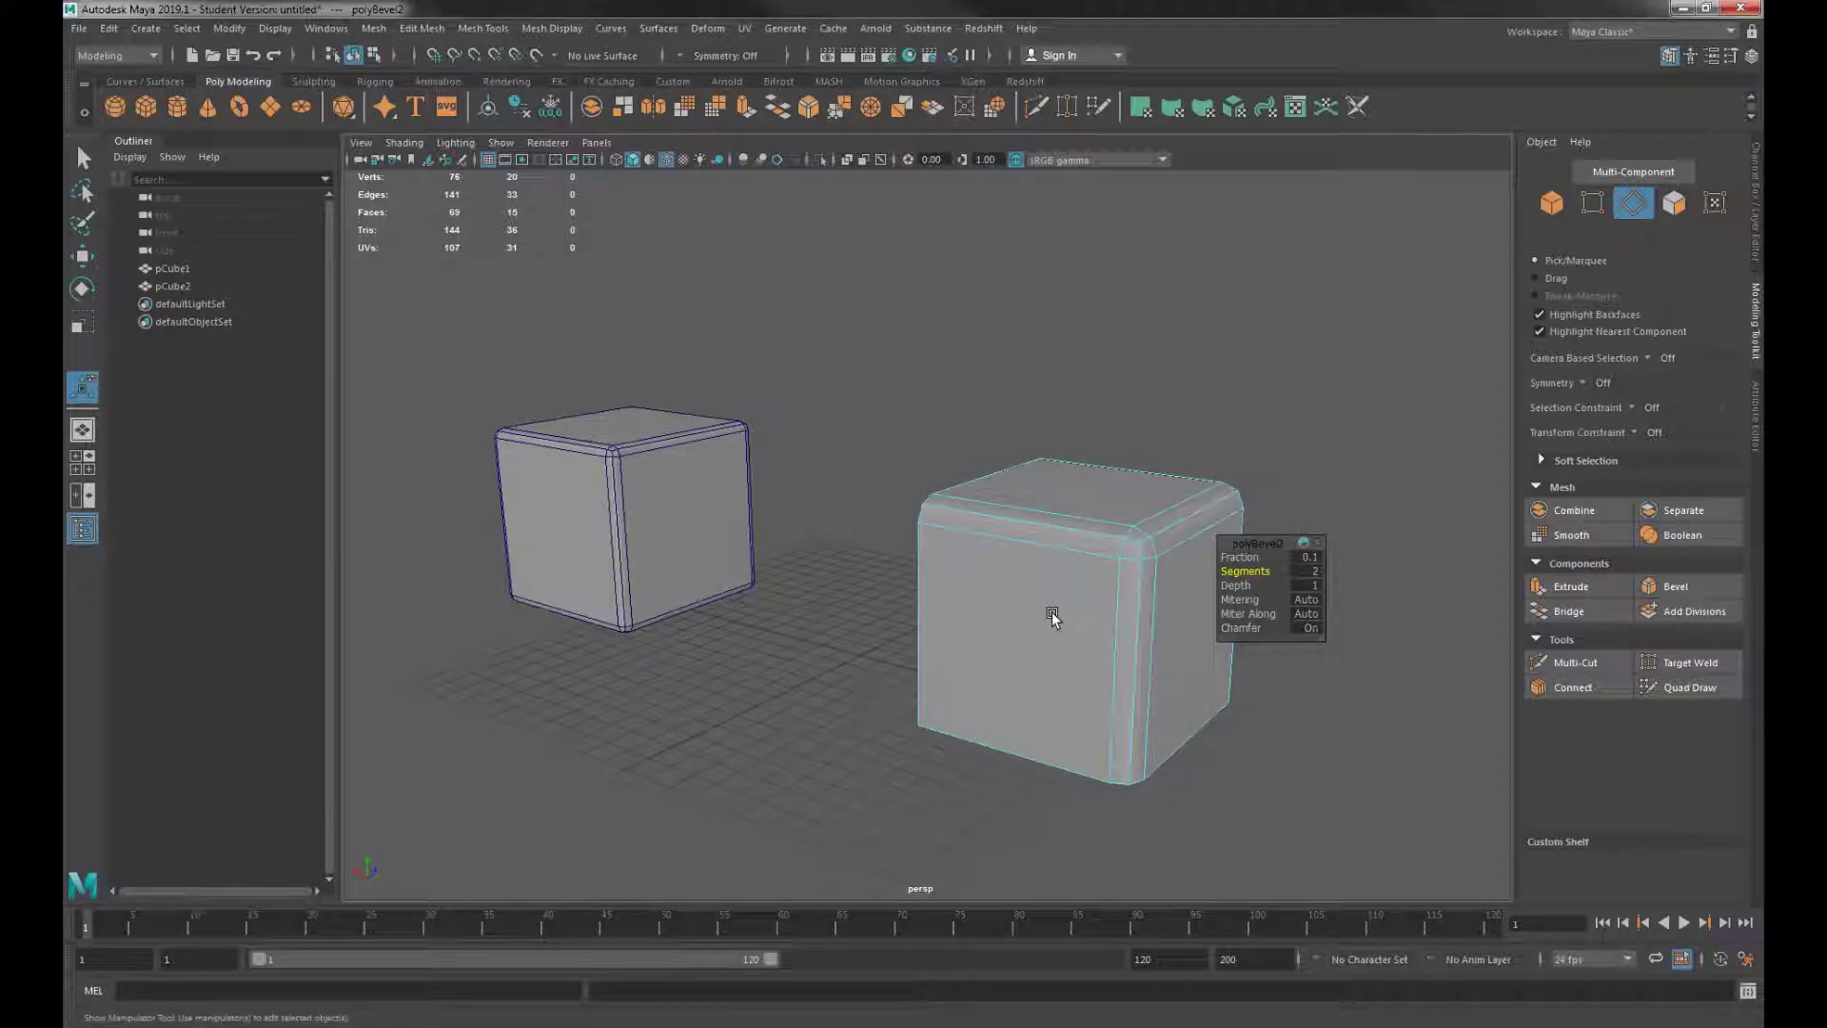
mouse_move(934, 701)
alt+mouse_down()
mouse_move(937, 660)
mouse_move(971, 673)
mouse_move(954, 680)
alt+mouse_up()
alt+drag(992, 592, 762, 510)
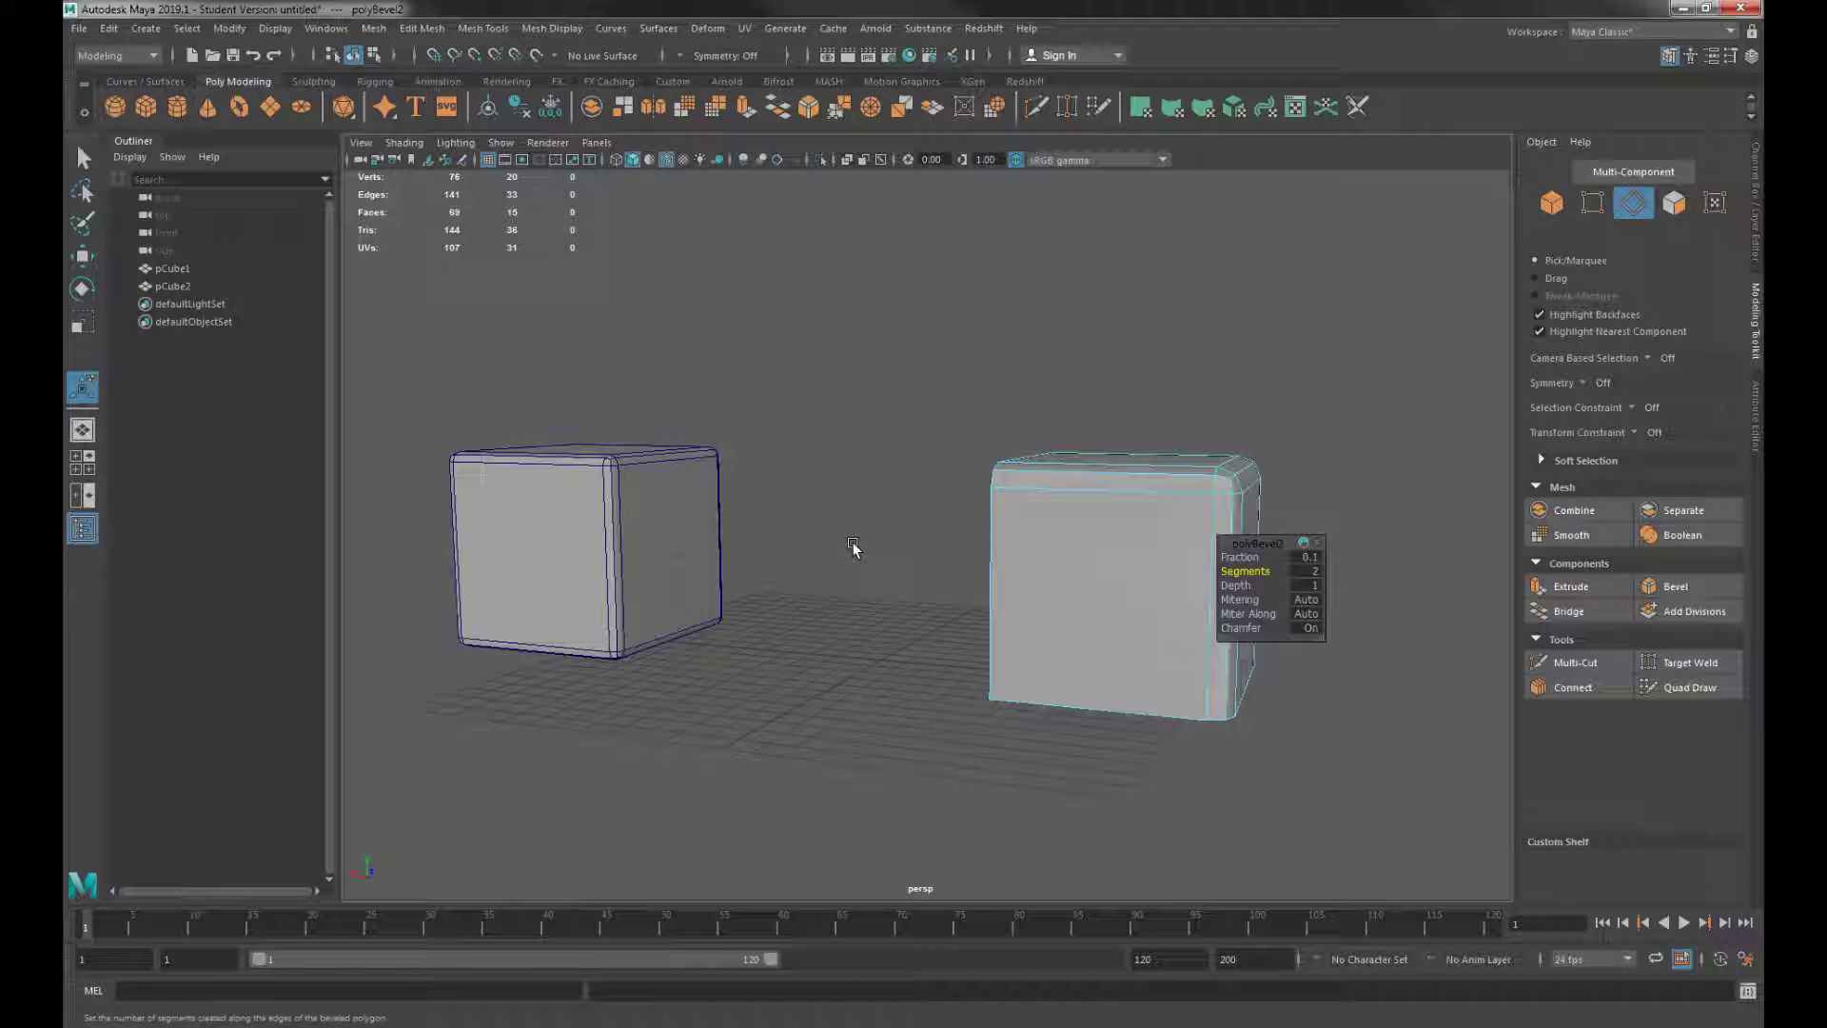
alt+drag(856, 604, 961, 602)
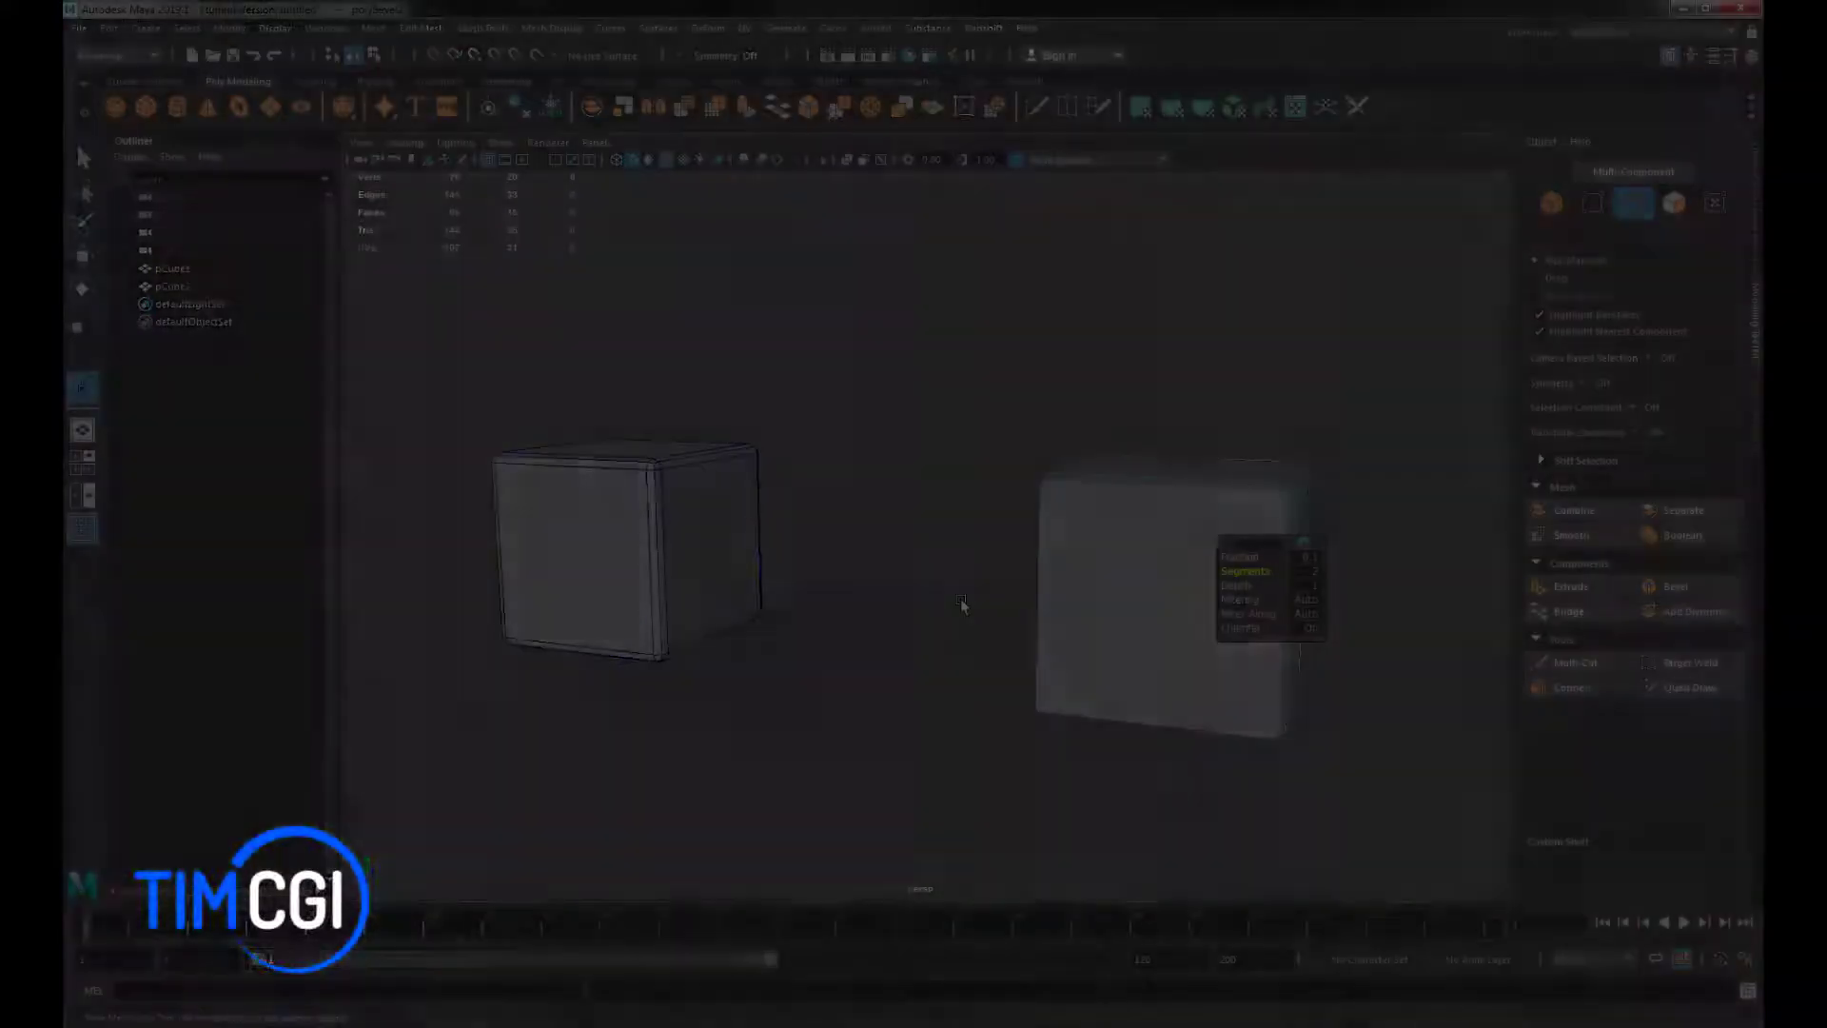